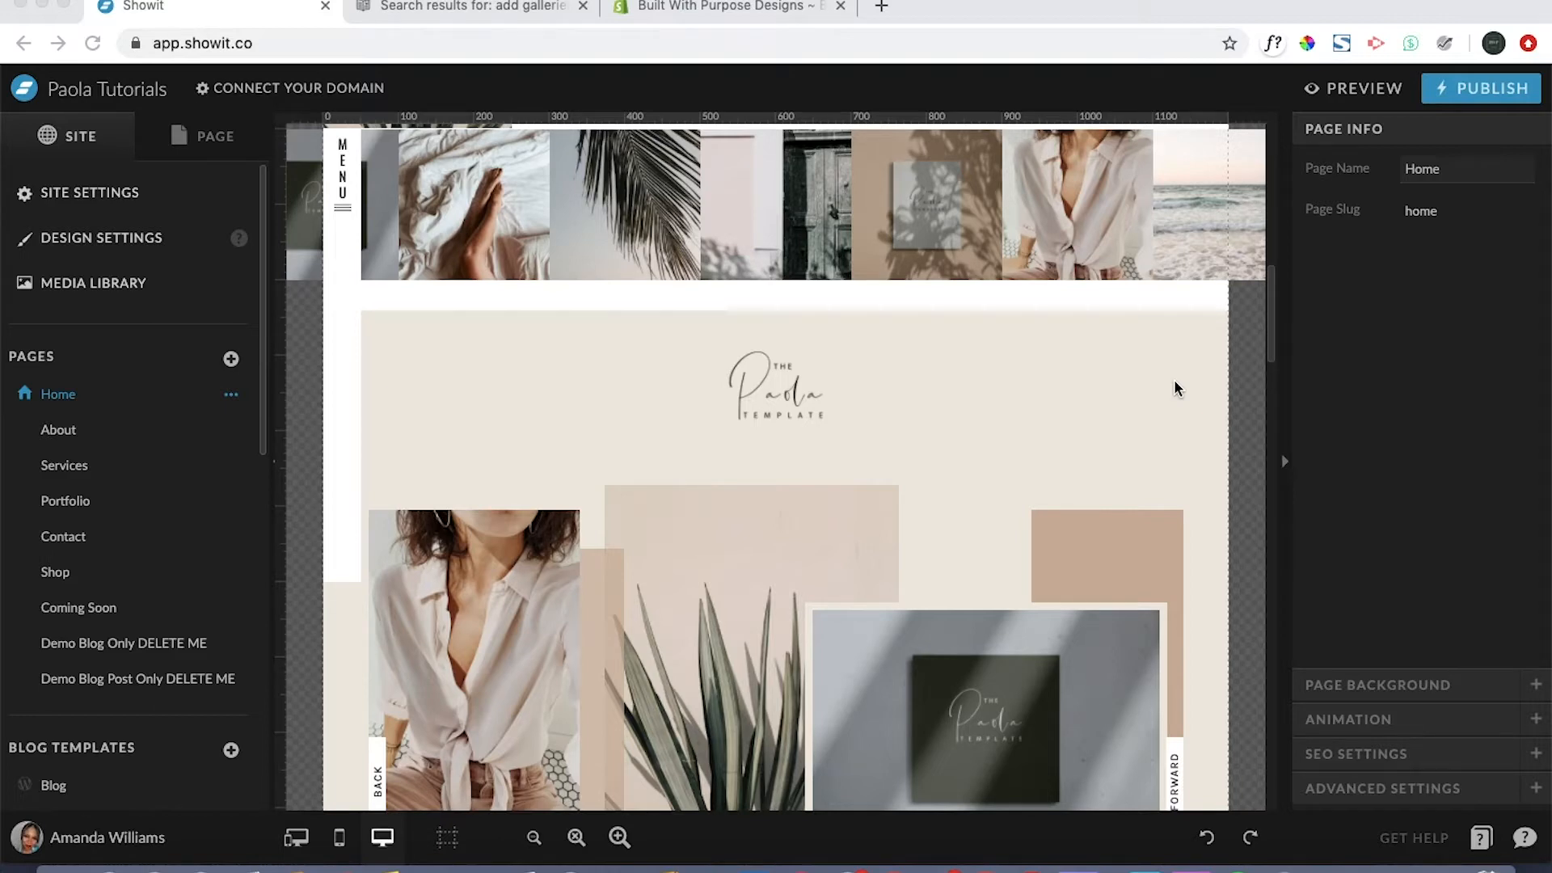
Step: Open the Menu site canvas for editing in its desktop layout
scroll(169, 475, down, 10)
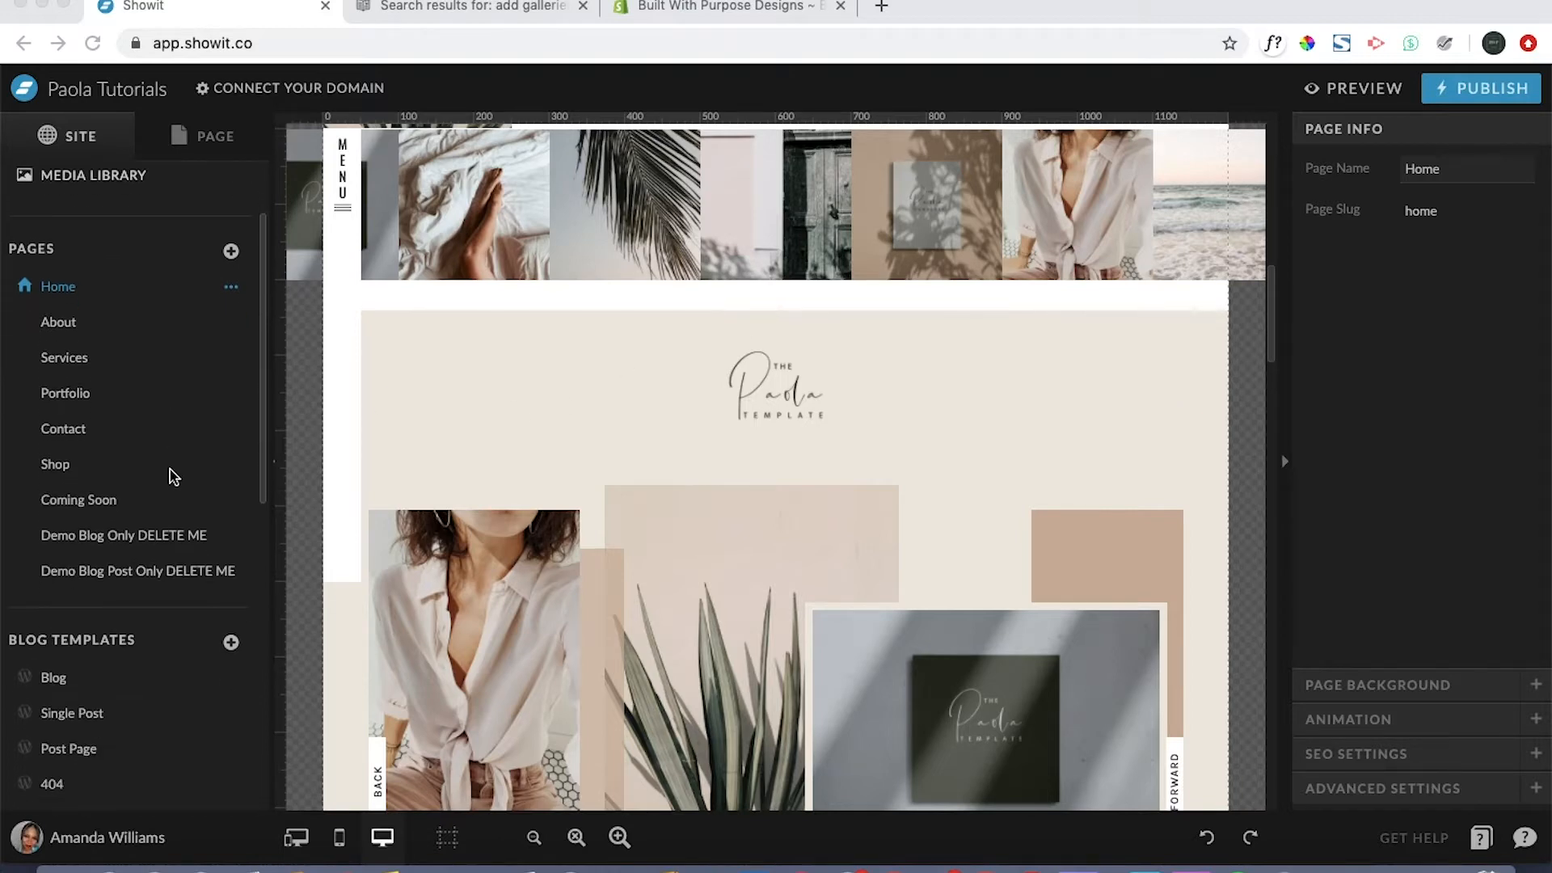
scroll(173, 476, down, 3)
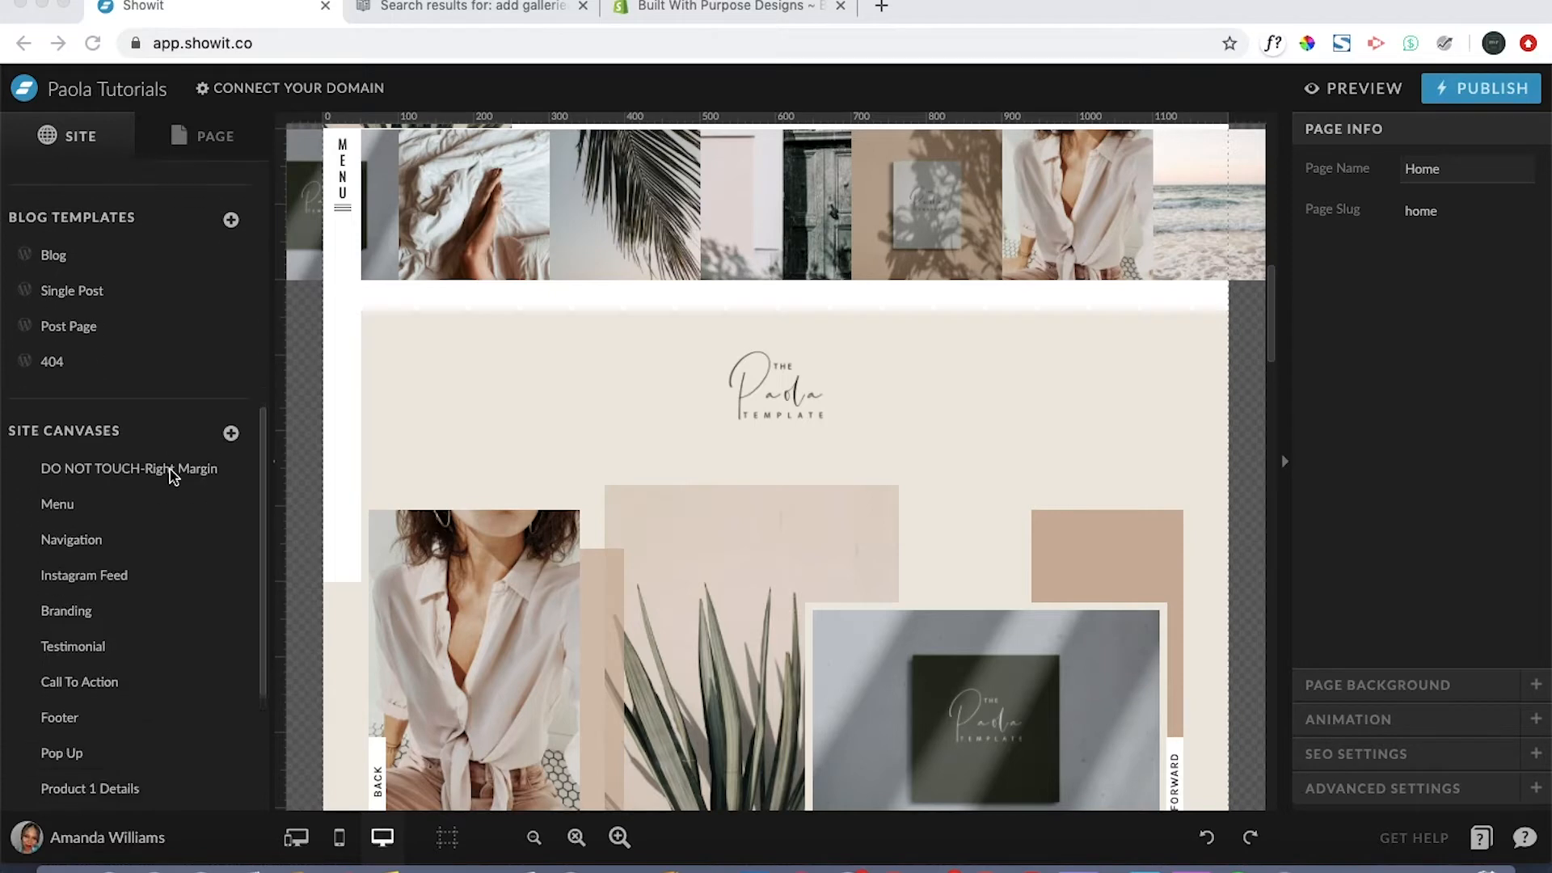
scroll(107, 402, down, 5)
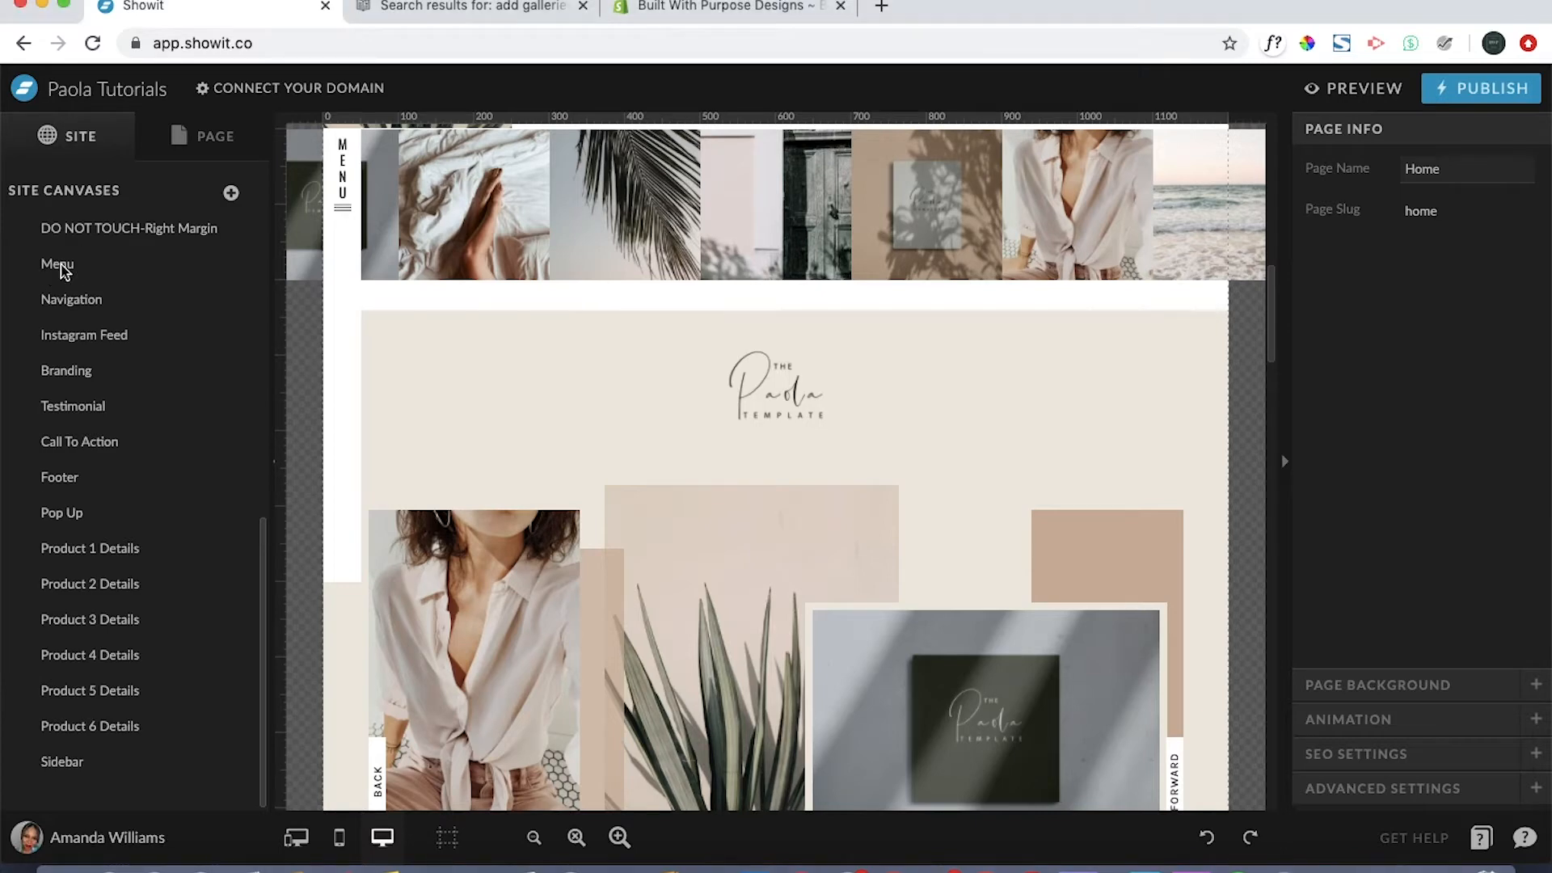
click(58, 265)
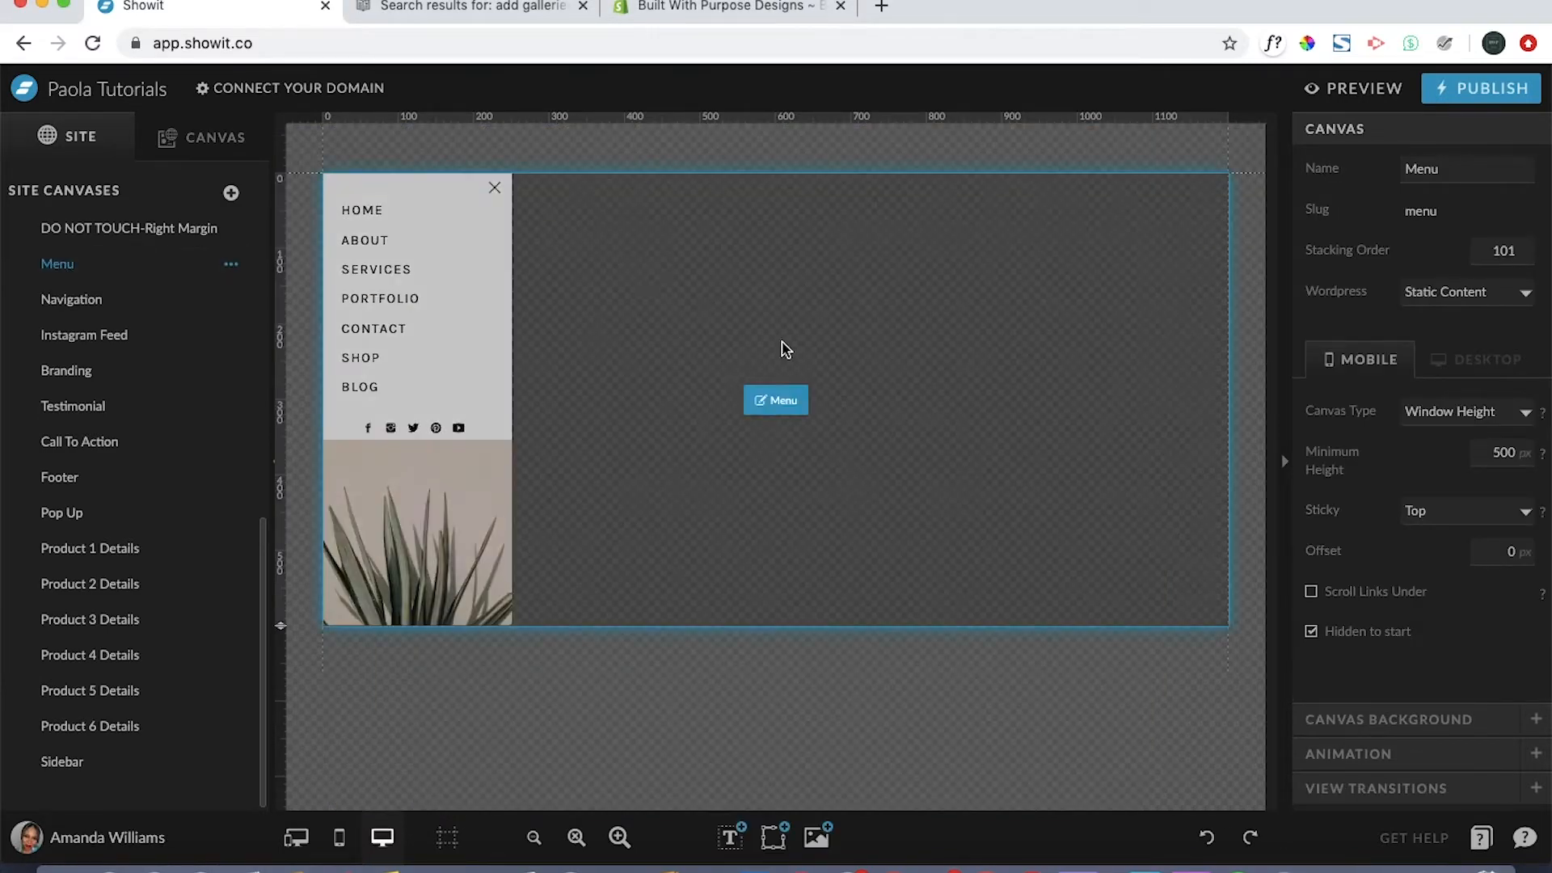
click(784, 401)
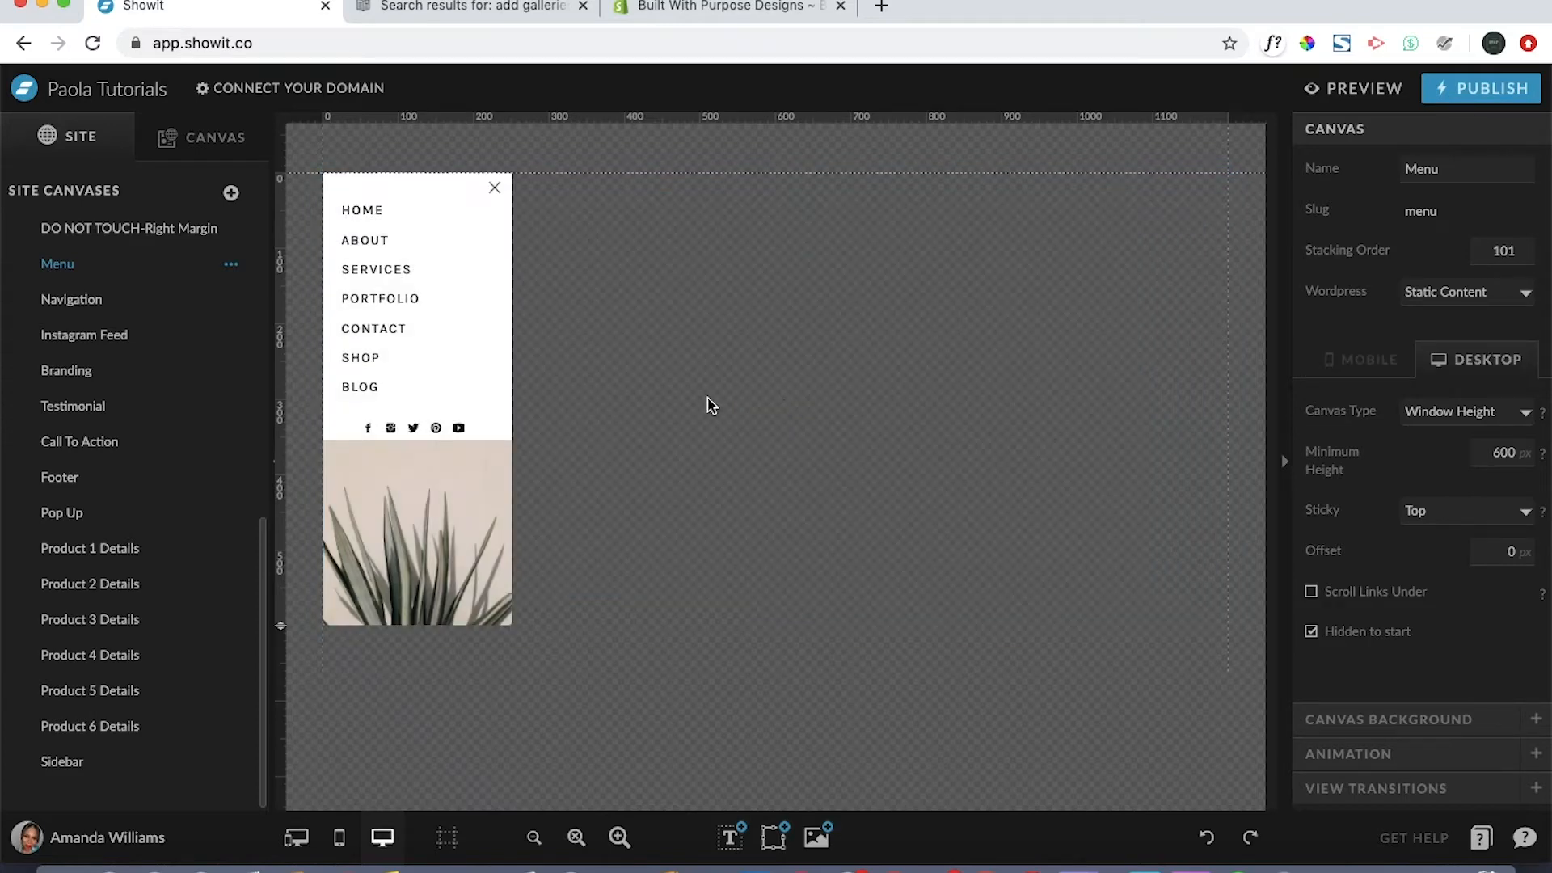
Step: Hide the Shop link of the Menu canvas on both mobile and desktop
click(367, 359)
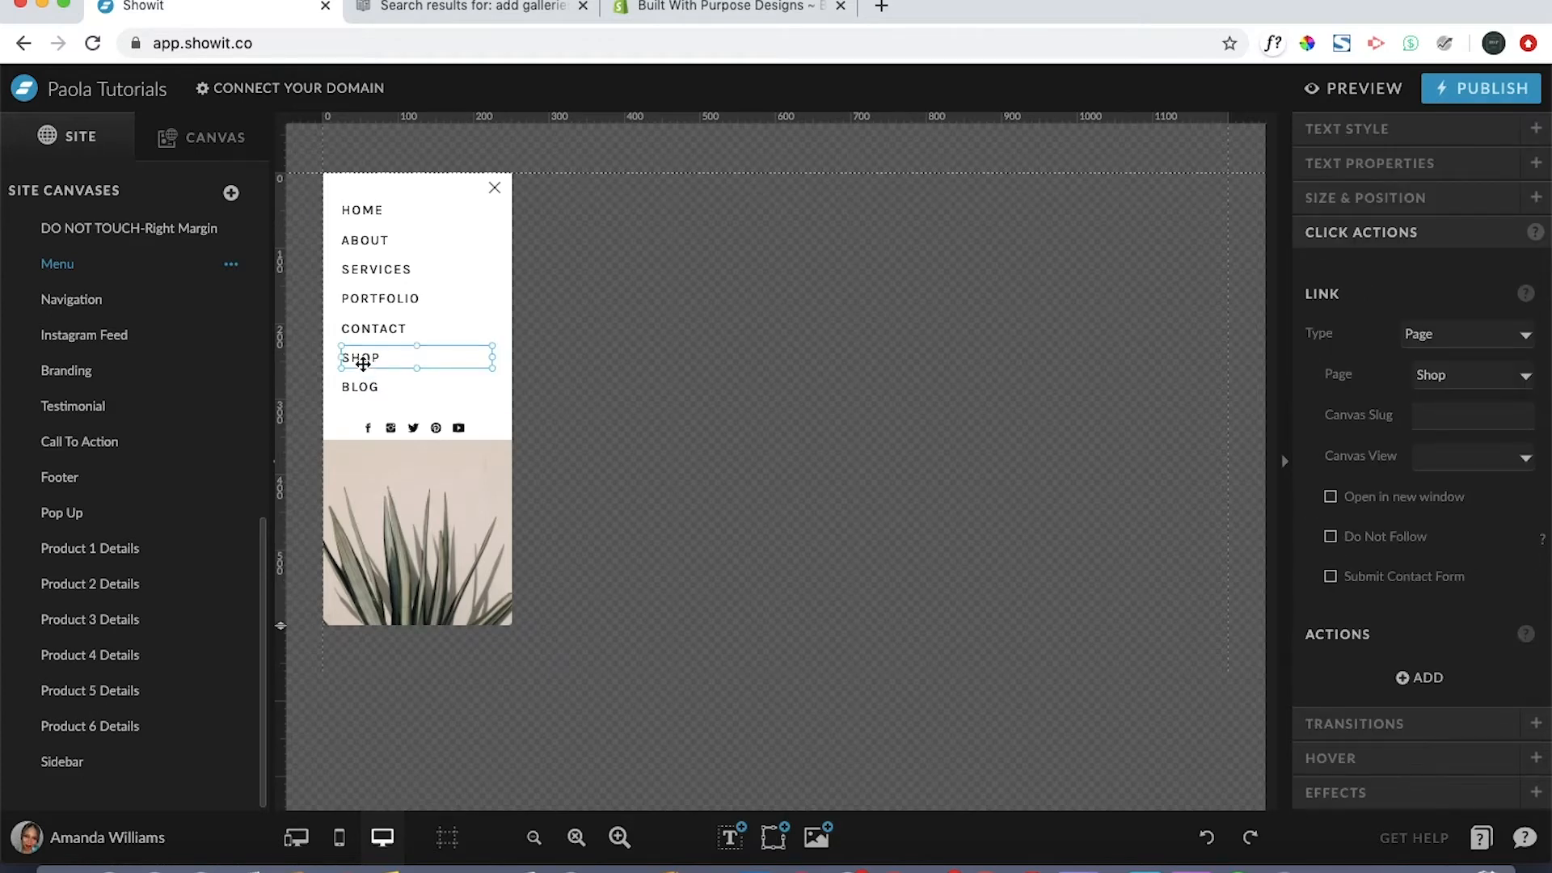
click(213, 141)
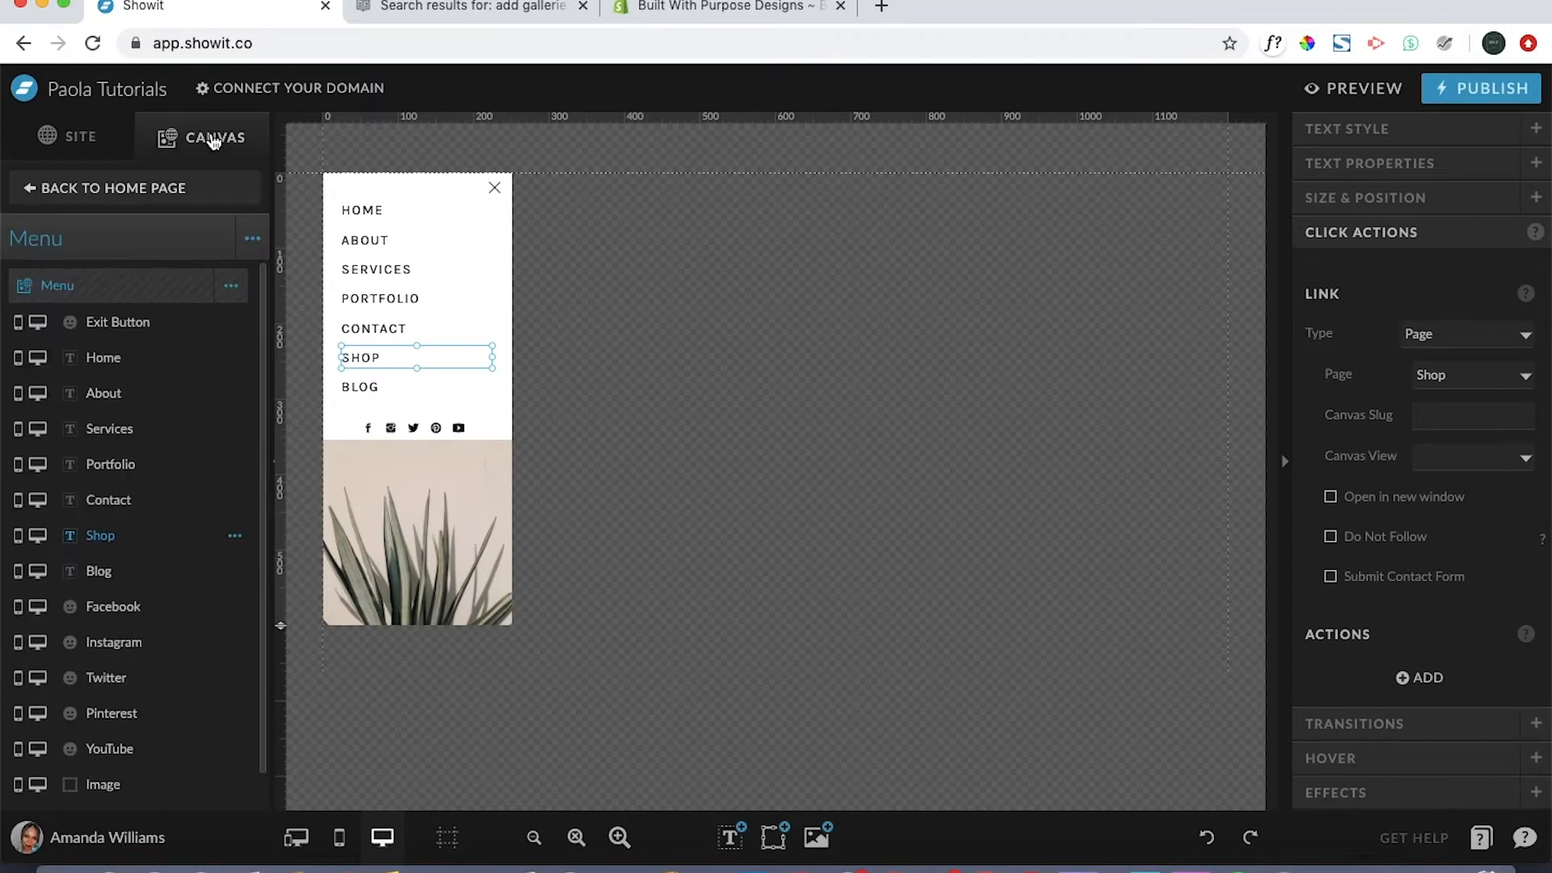
click(38, 537)
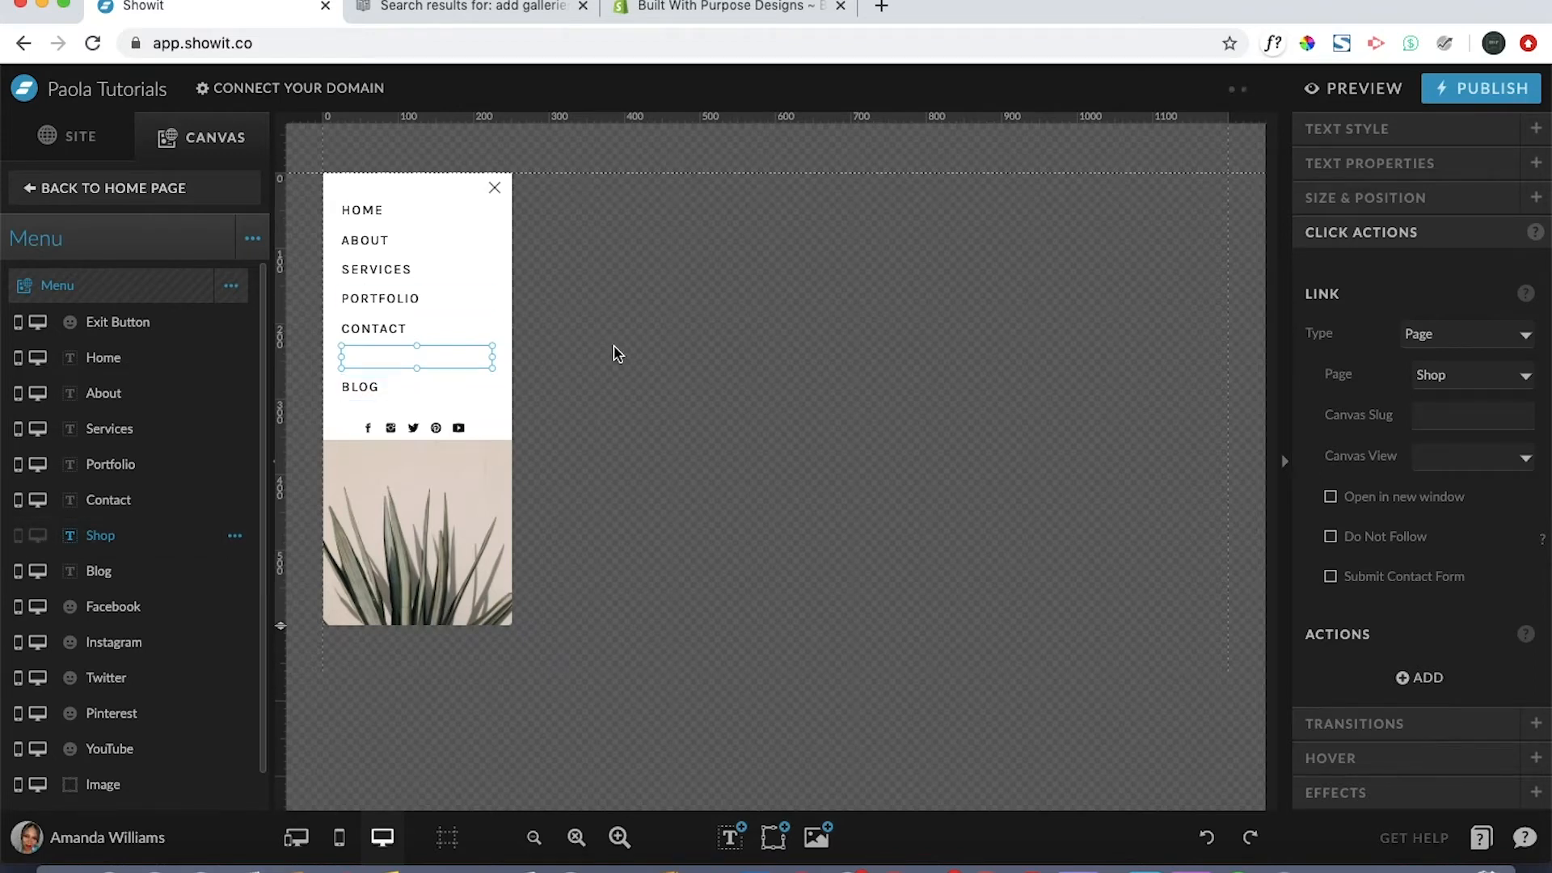
click(450, 361)
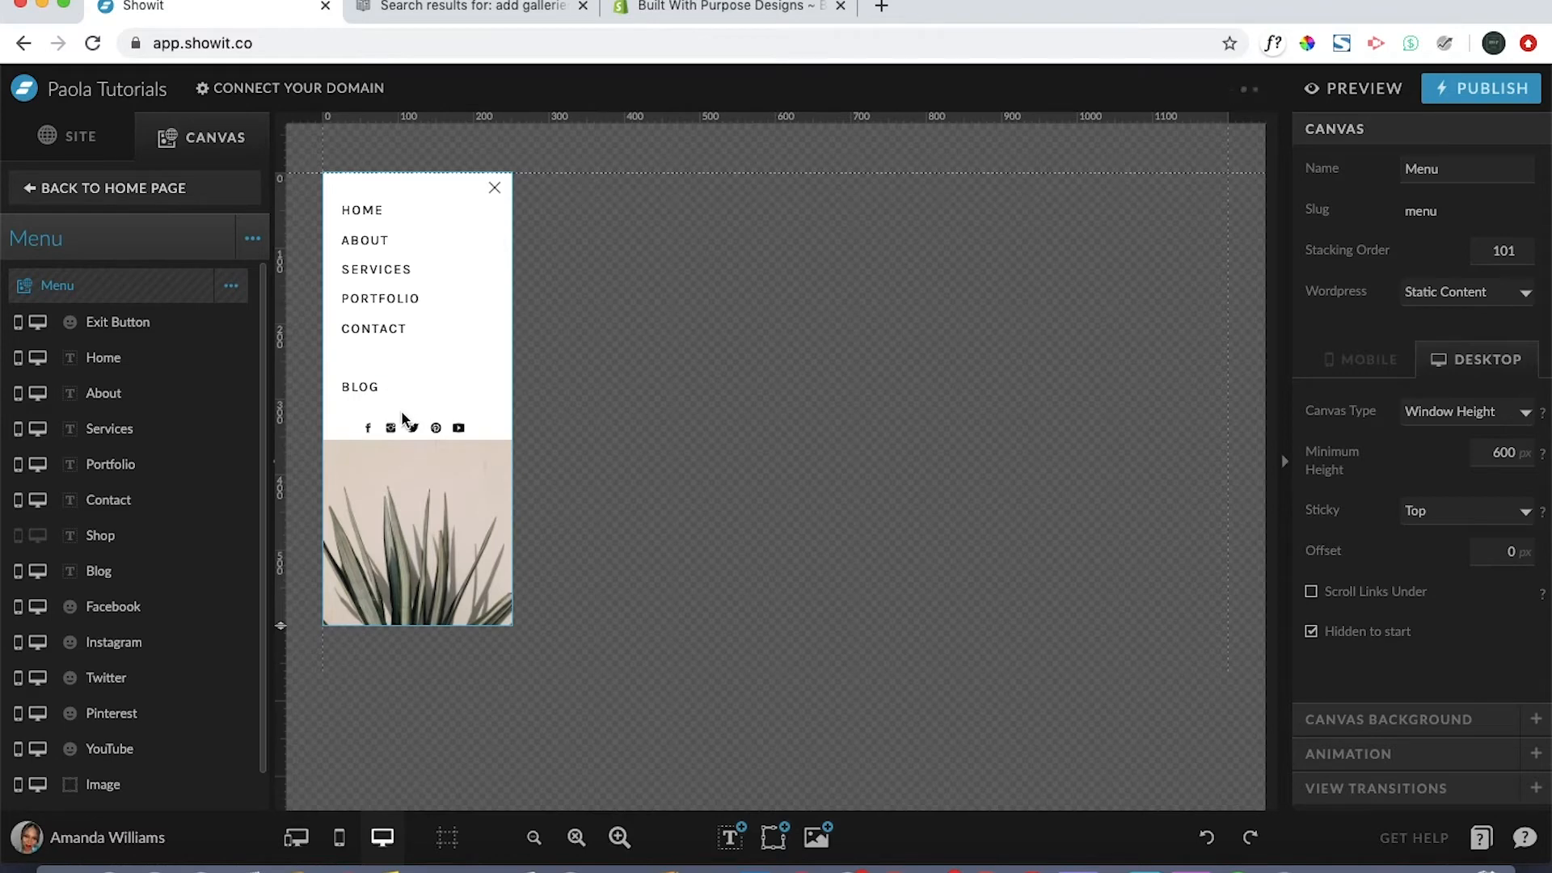
click(370, 378)
click(362, 360)
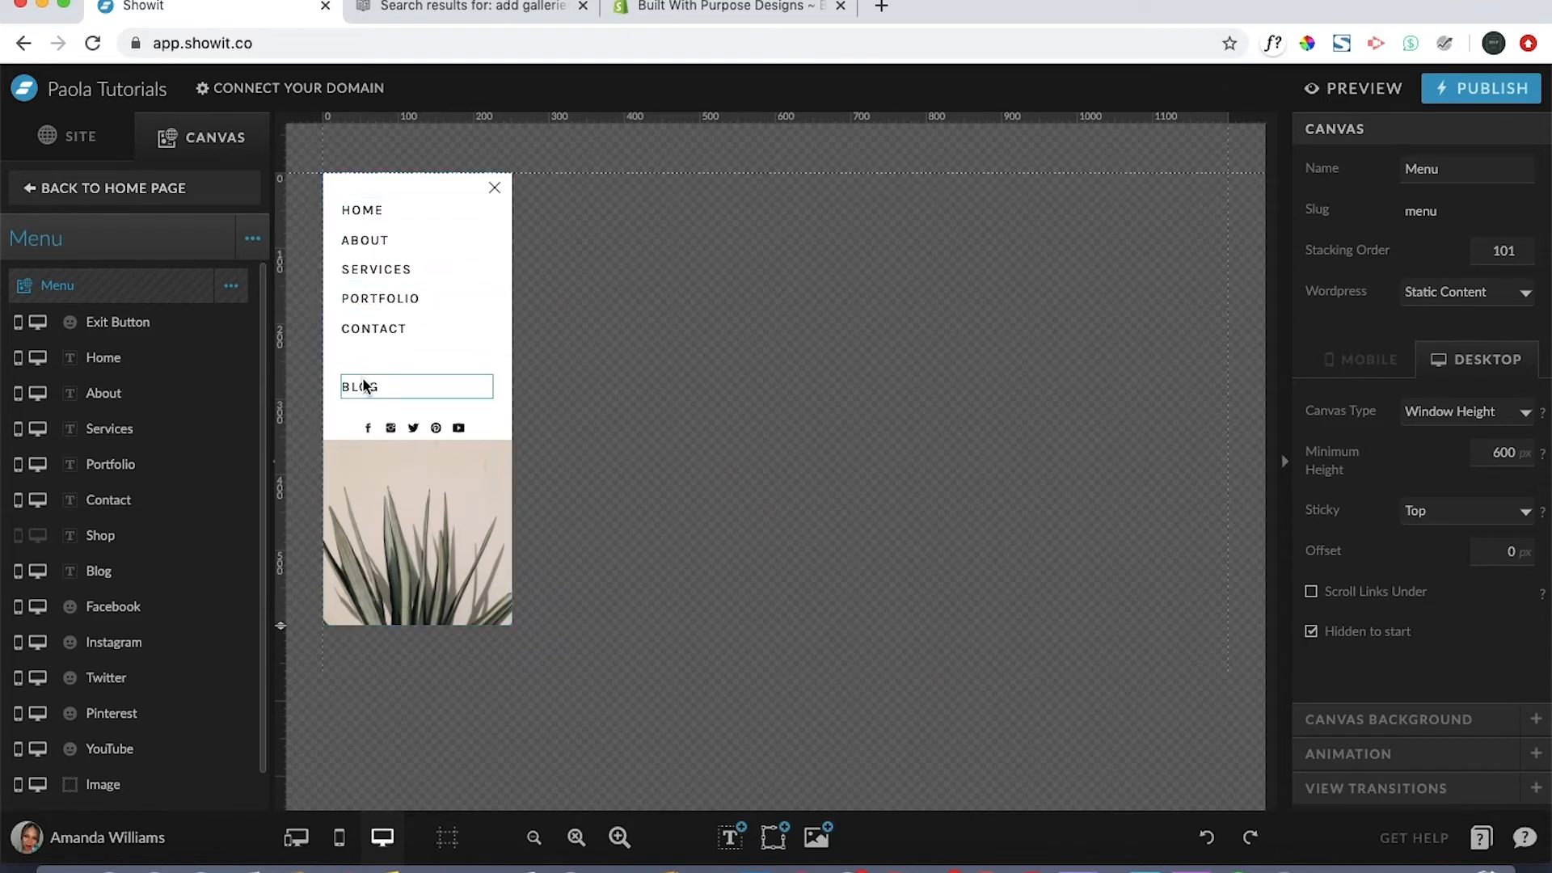
Step: Distribute the Home, About, Services, Portfolio, Contact and Blog links evenly in the vertical direction
click(376, 209)
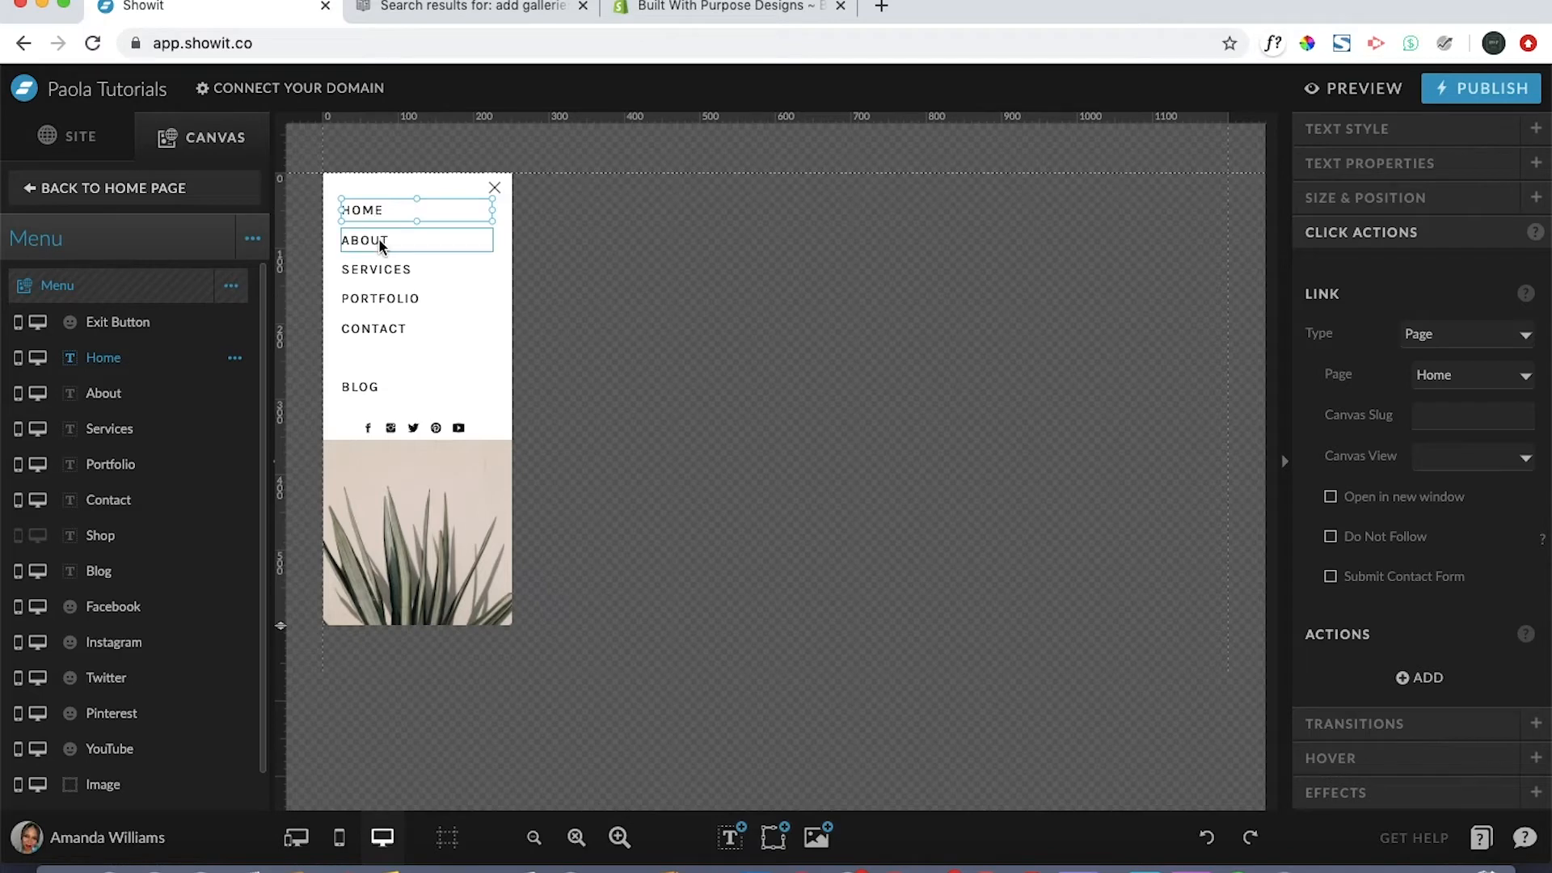
shift+click(381, 242)
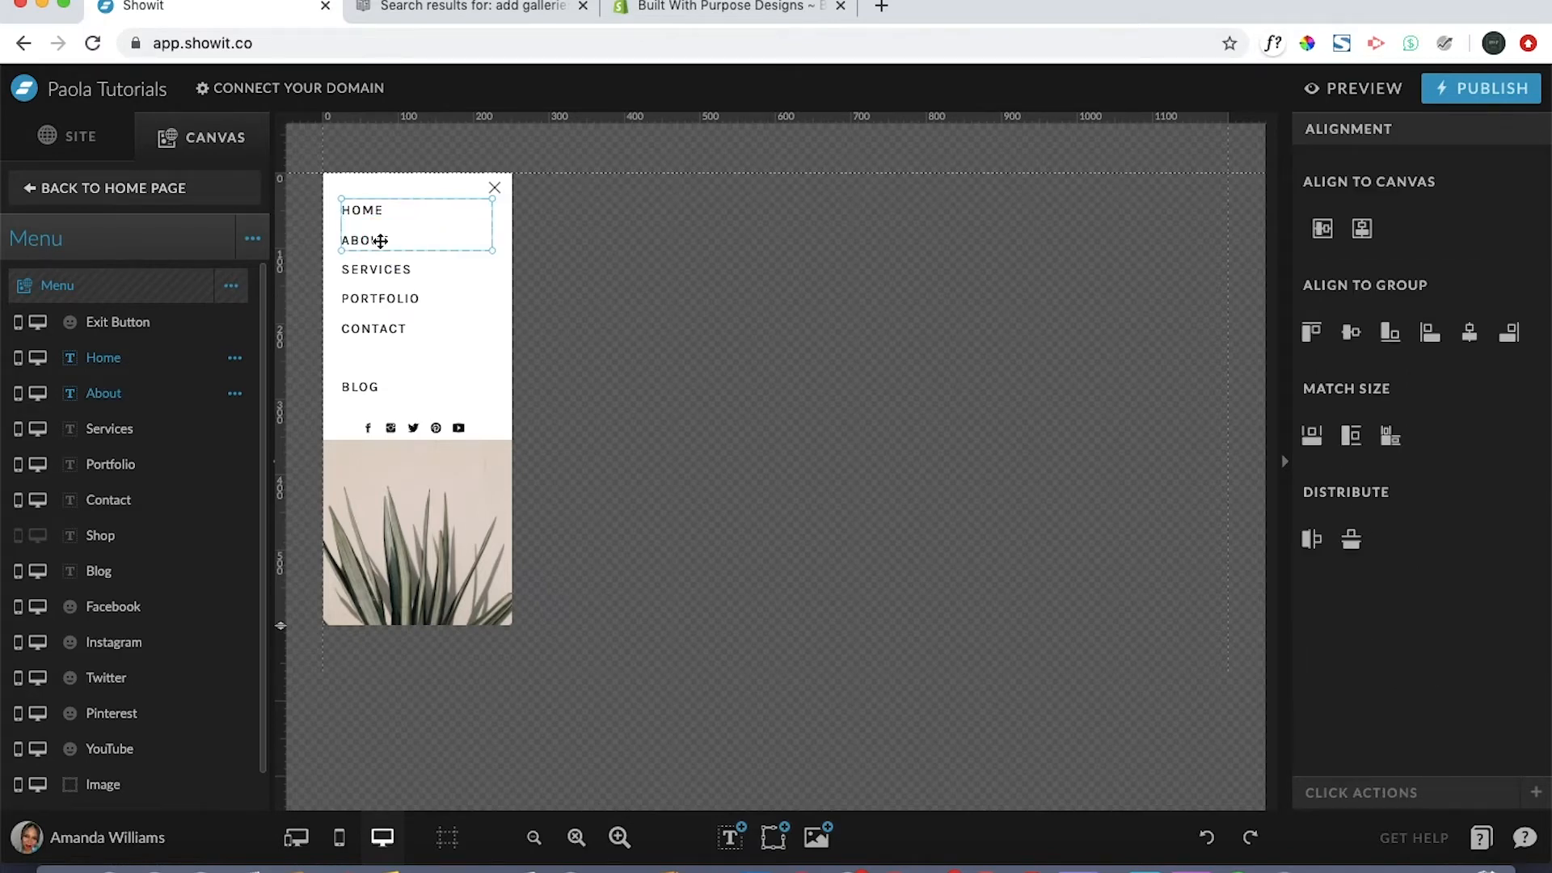
shift+click(381, 269)
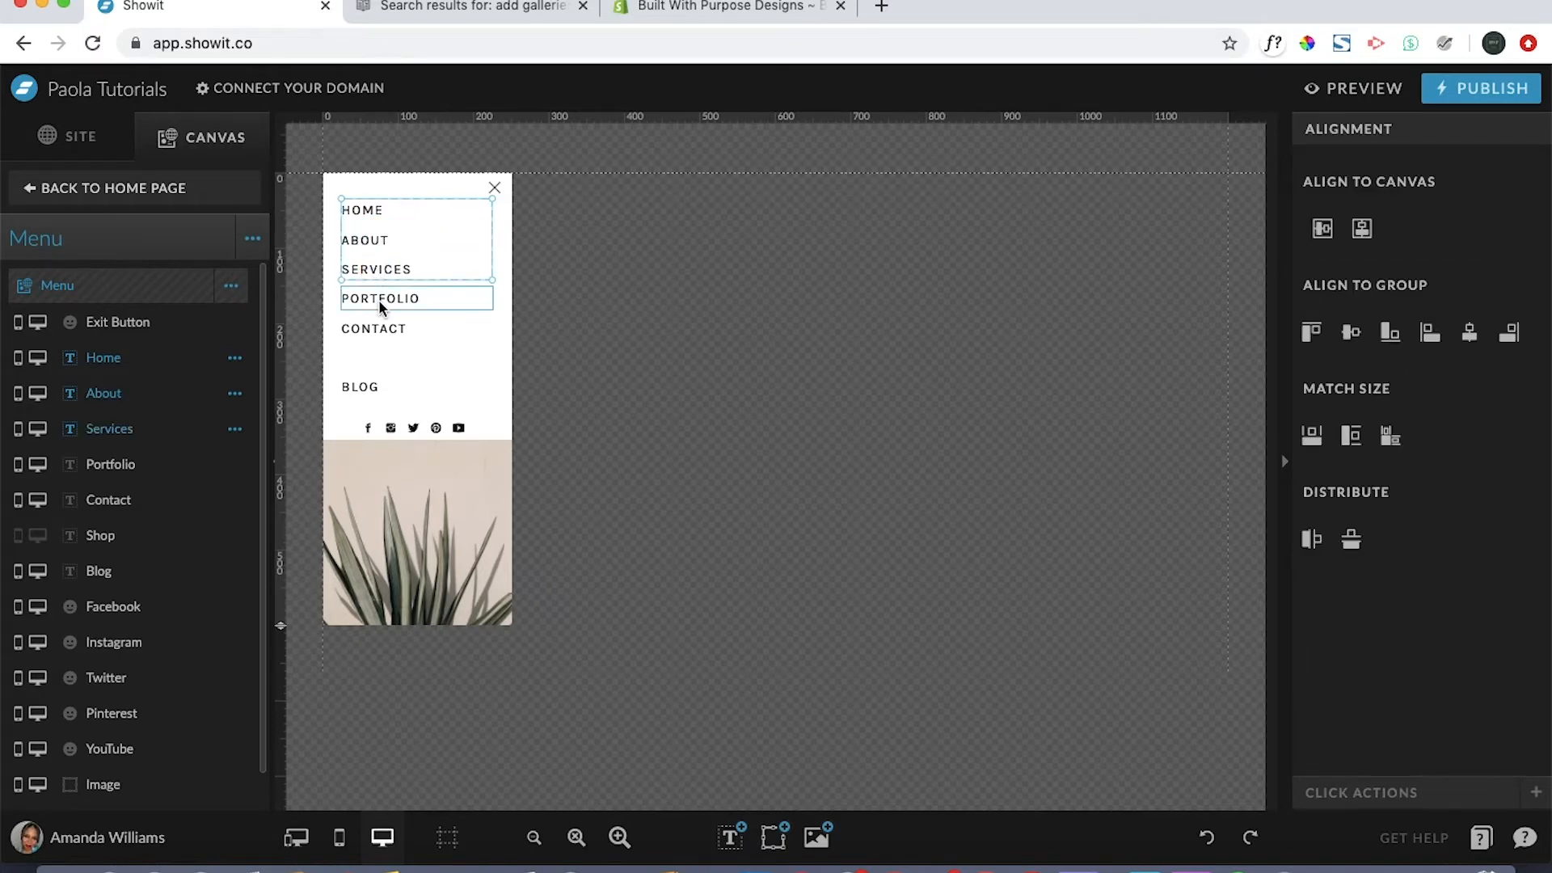
shift+click(380, 299)
shift+click(381, 325)
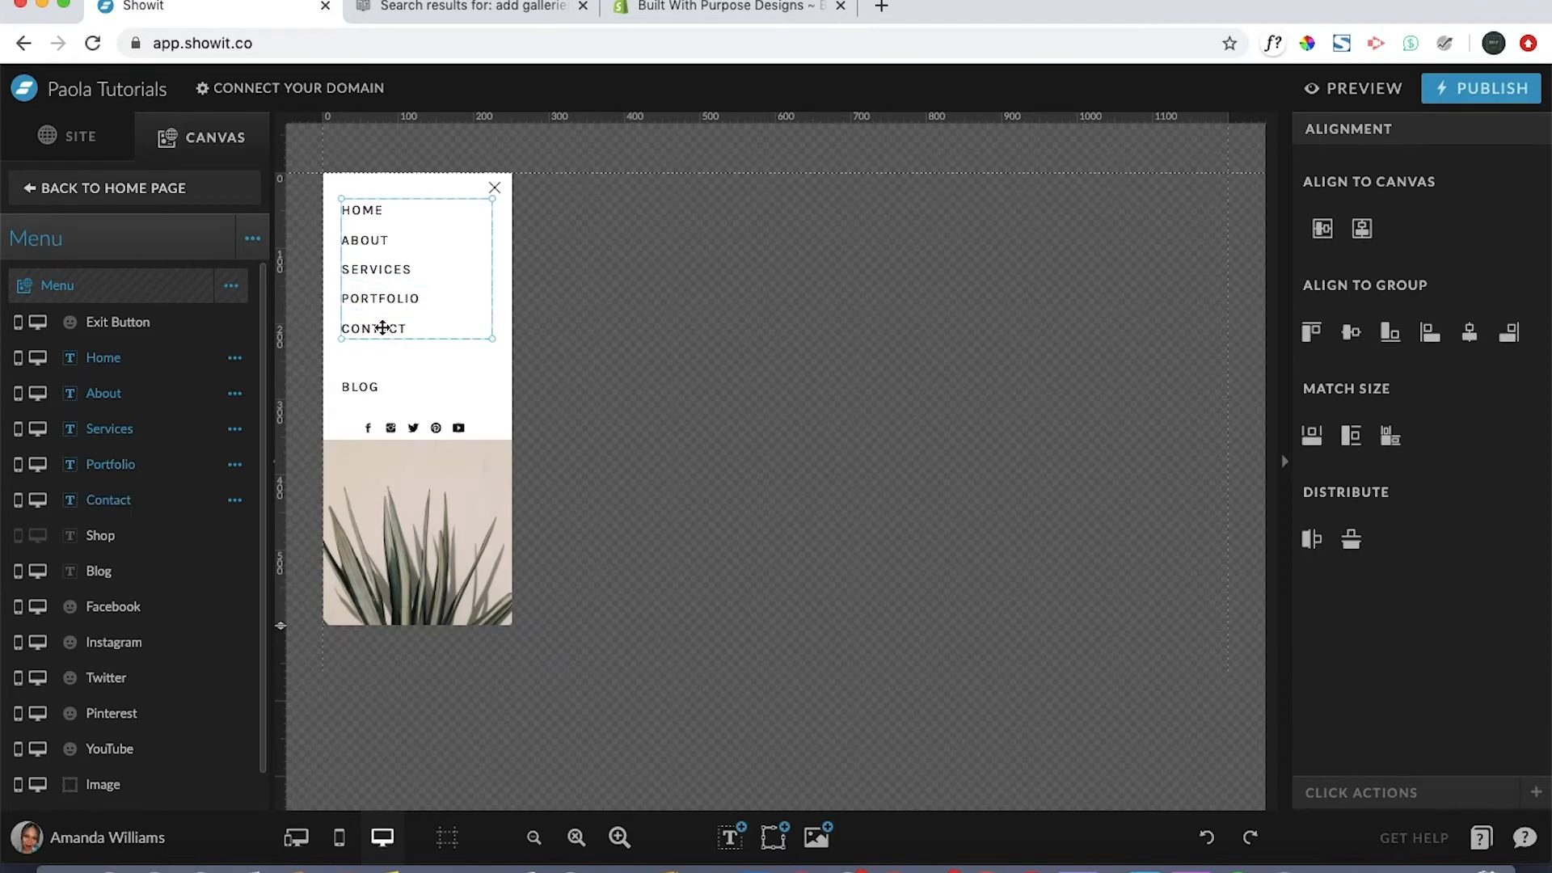
shift+click(376, 386)
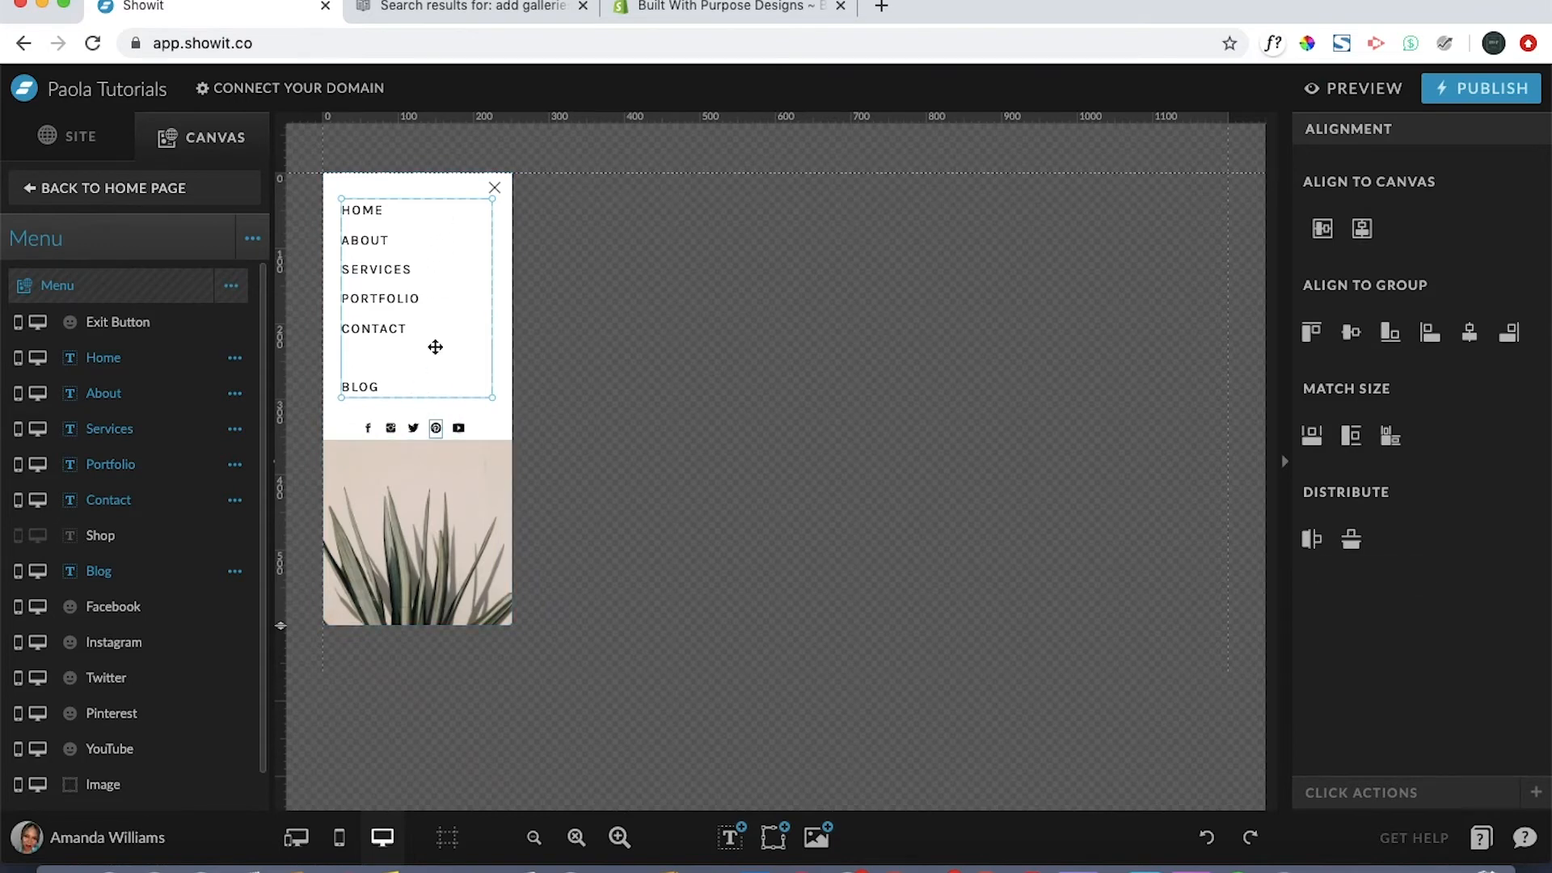
click(1351, 540)
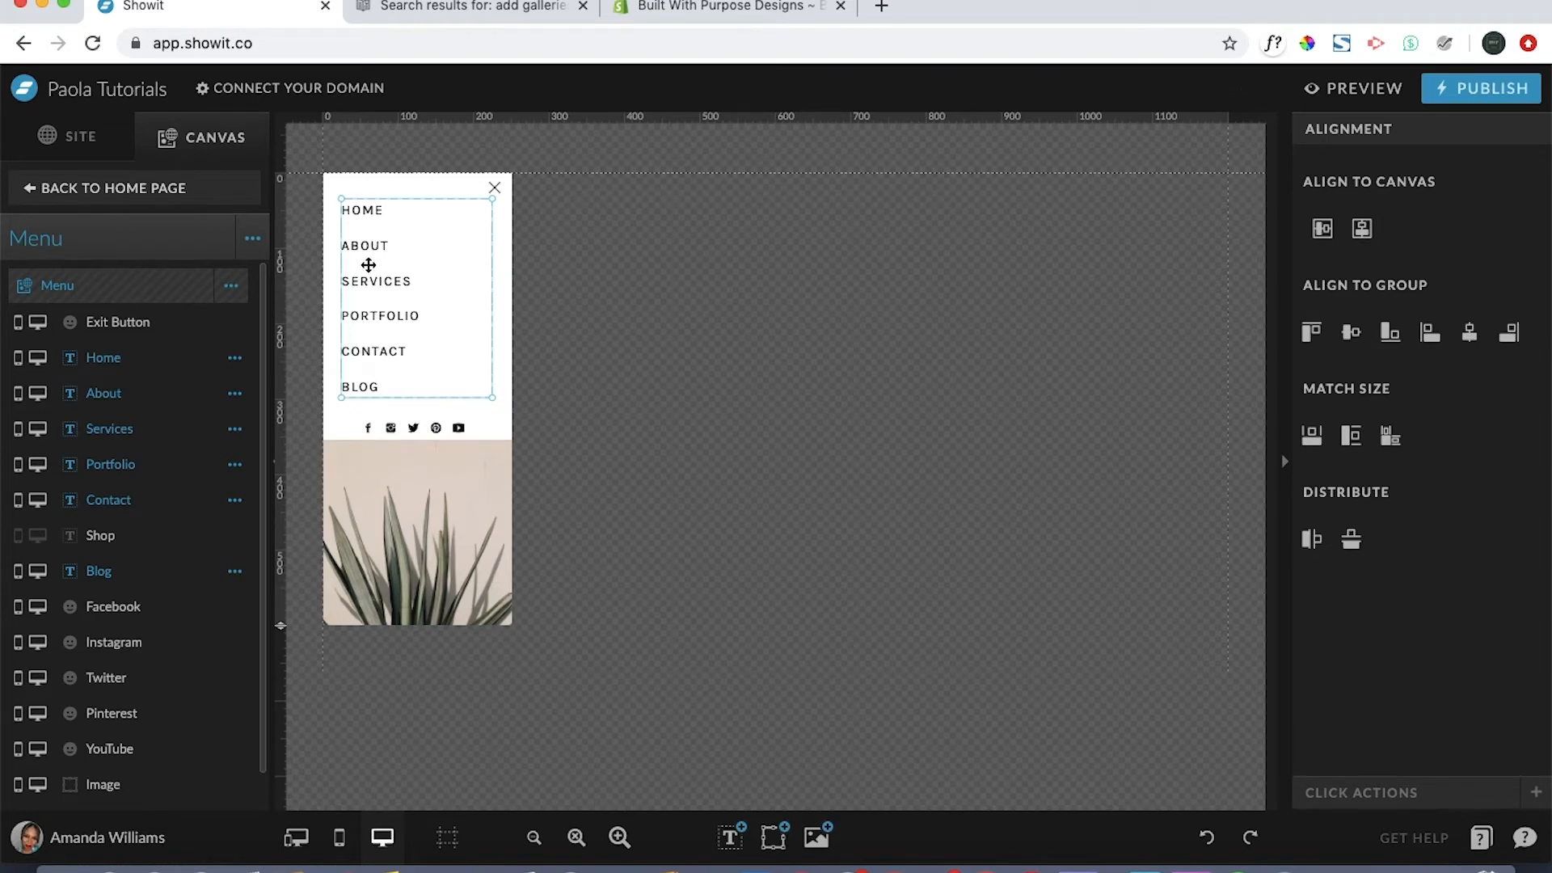
click(668, 373)
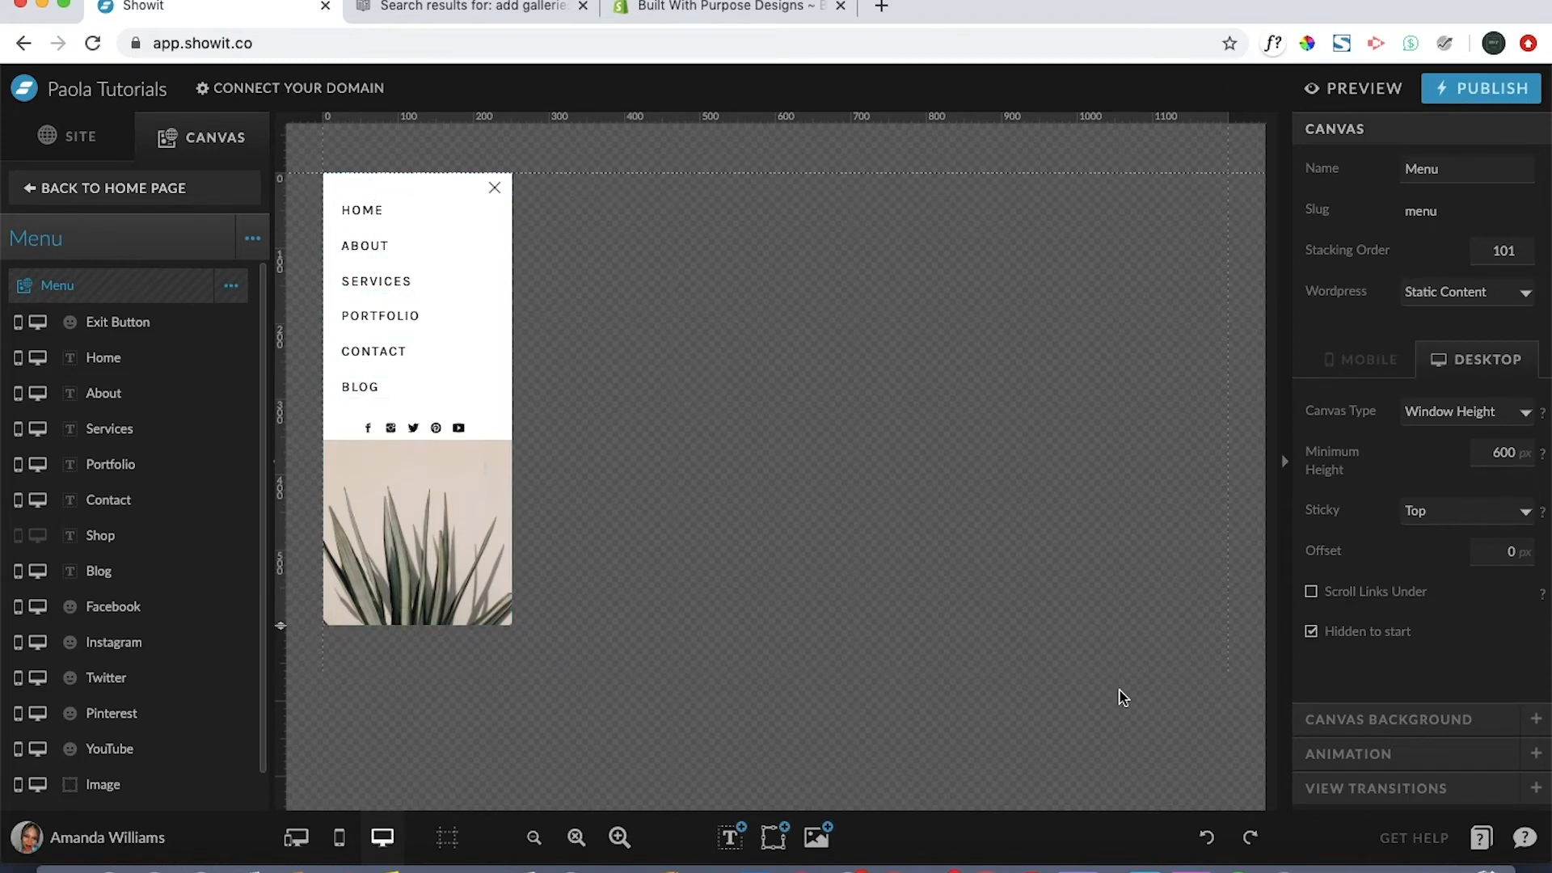
Step: Undo the even distribution of the menu links and the hiding of the Shop link
click(1207, 841)
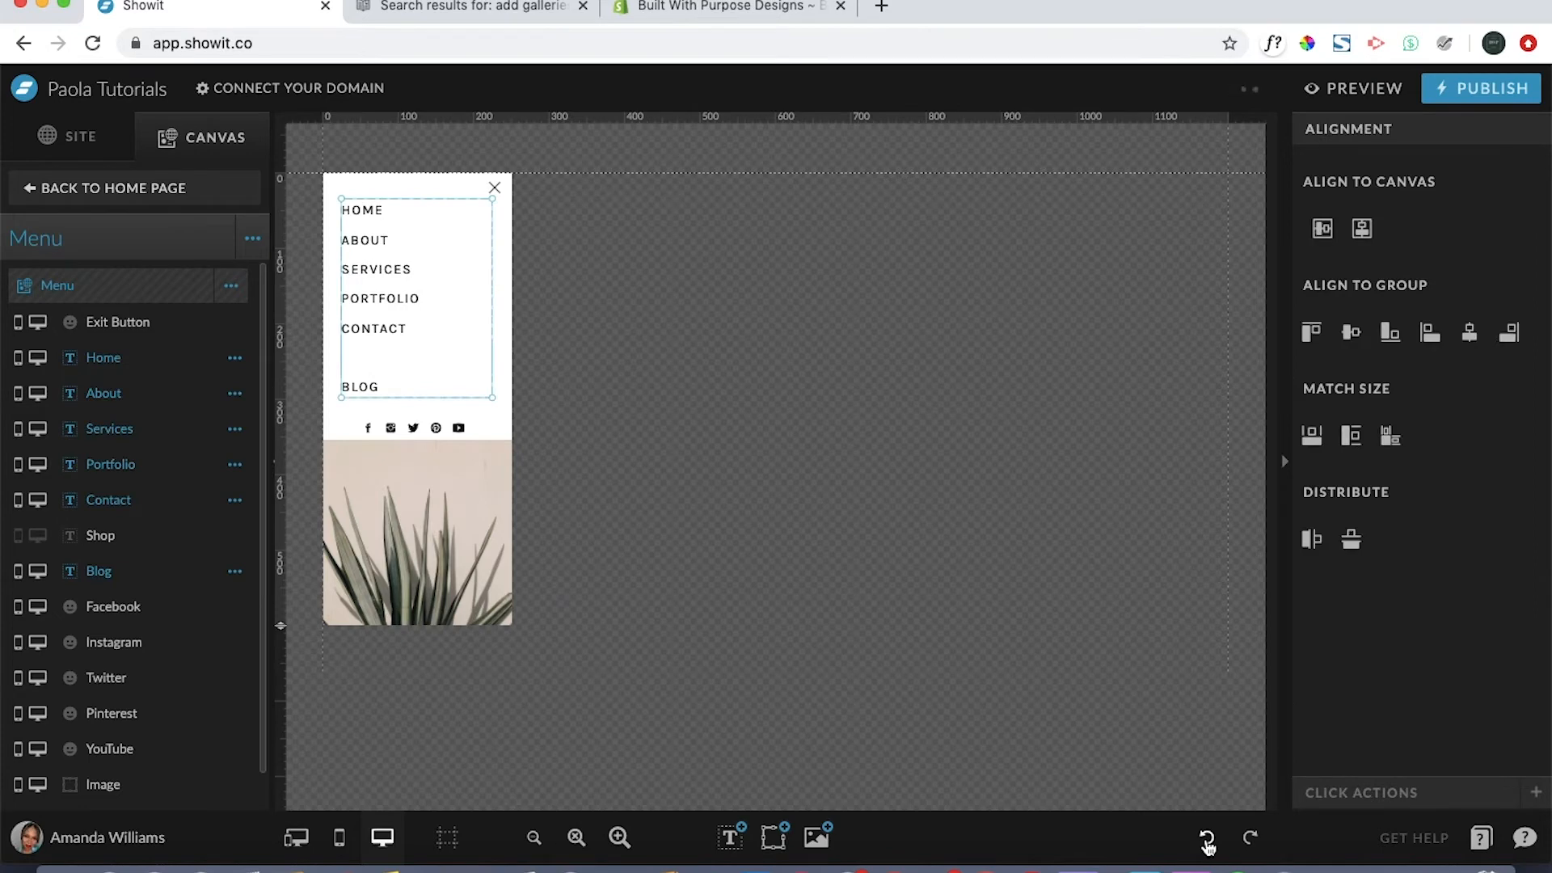
click(1206, 841)
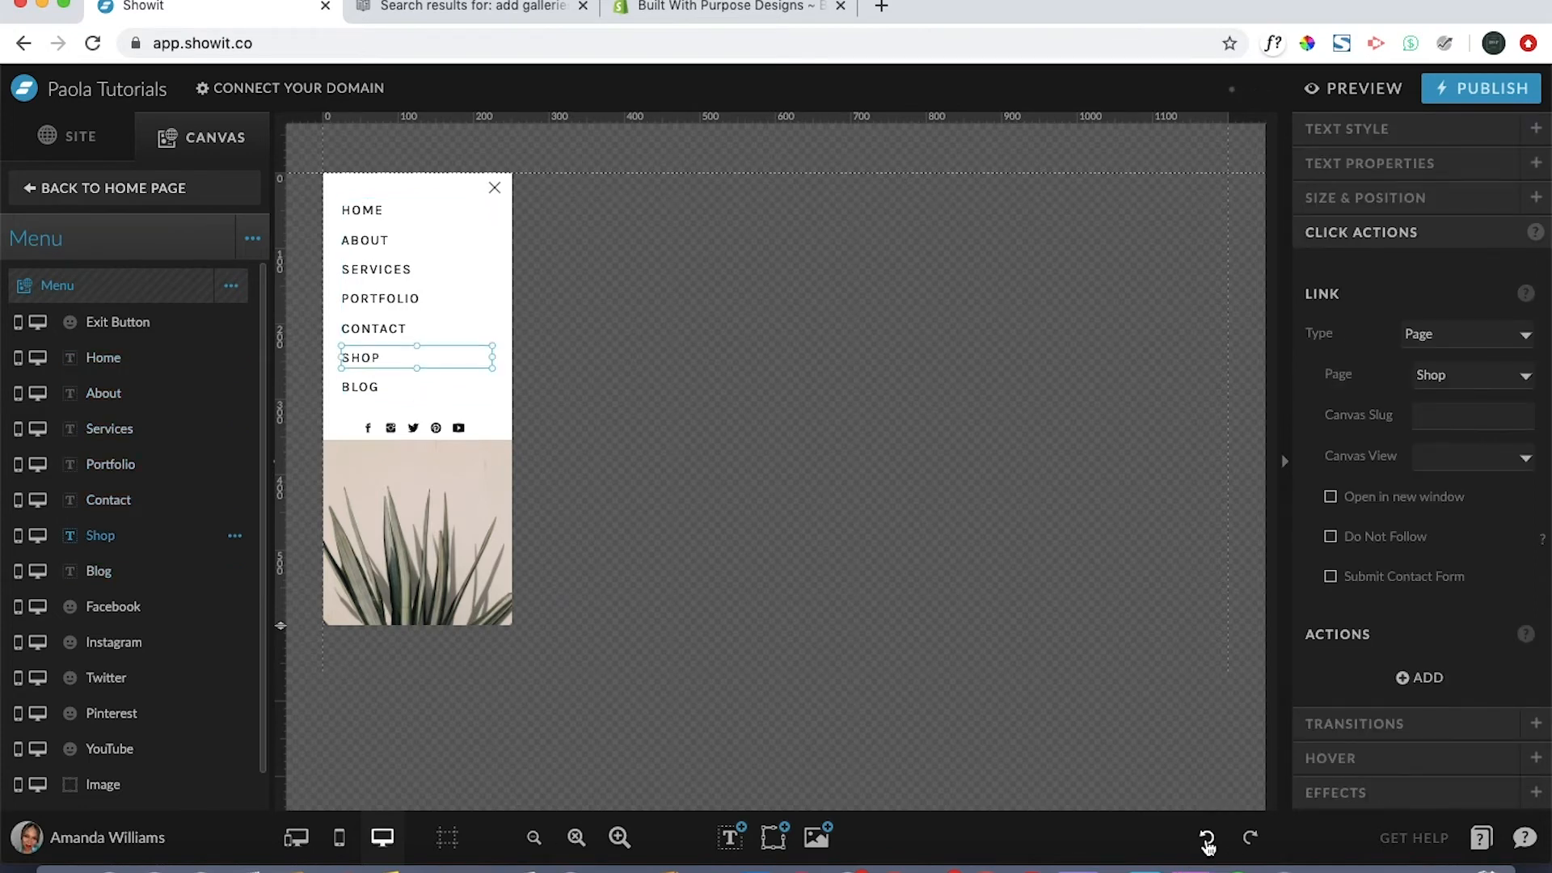
click(1019, 612)
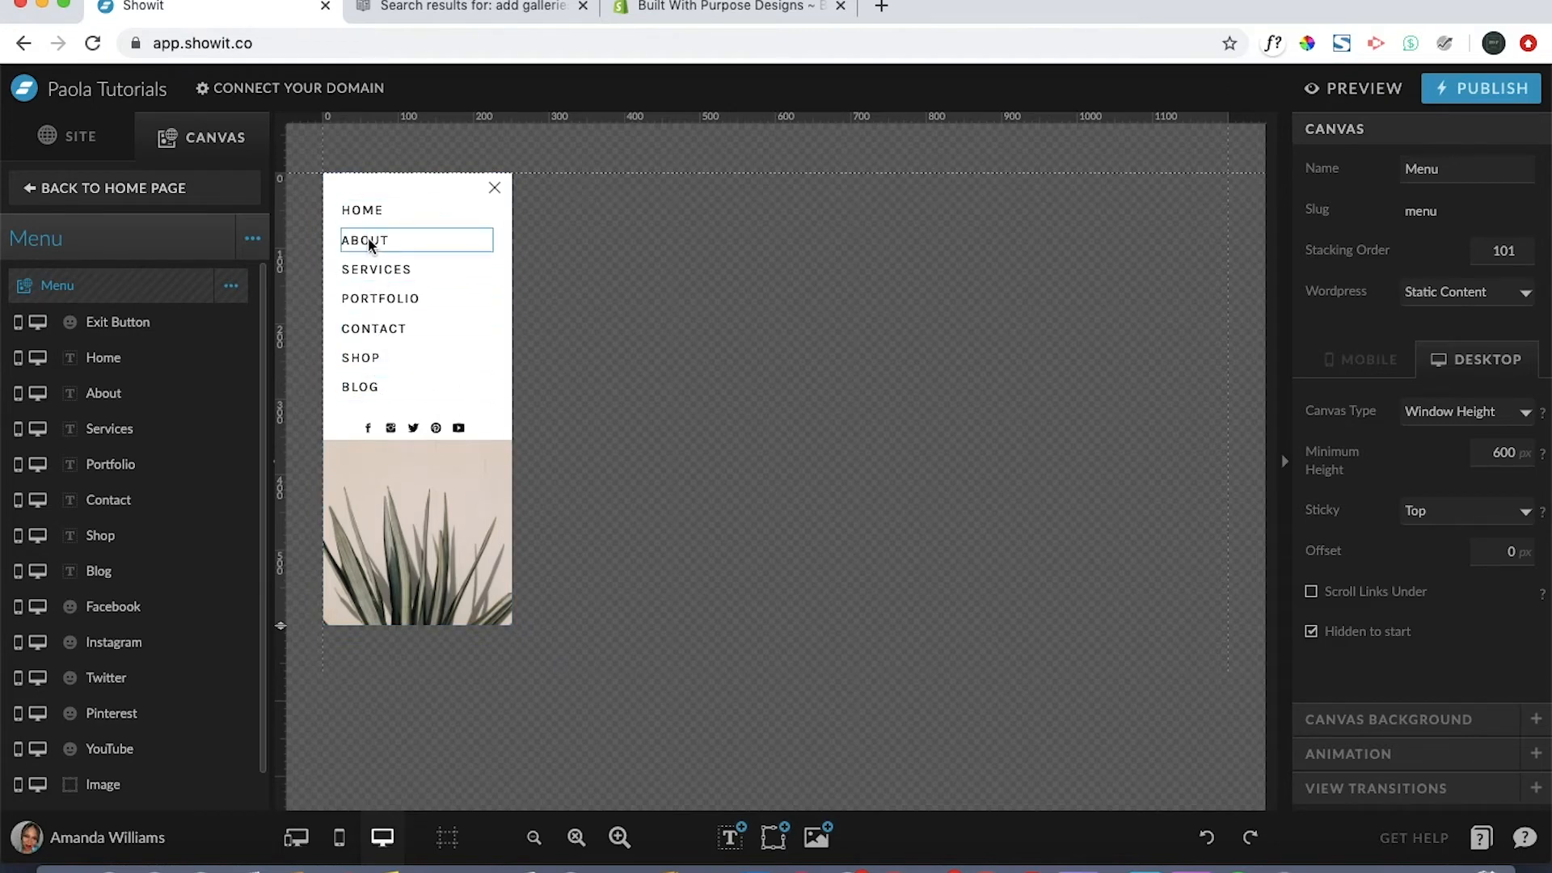
Step: Try duplicating the Portfolio link and moving the original outside the white menu area, and undo both changes
click(362, 295)
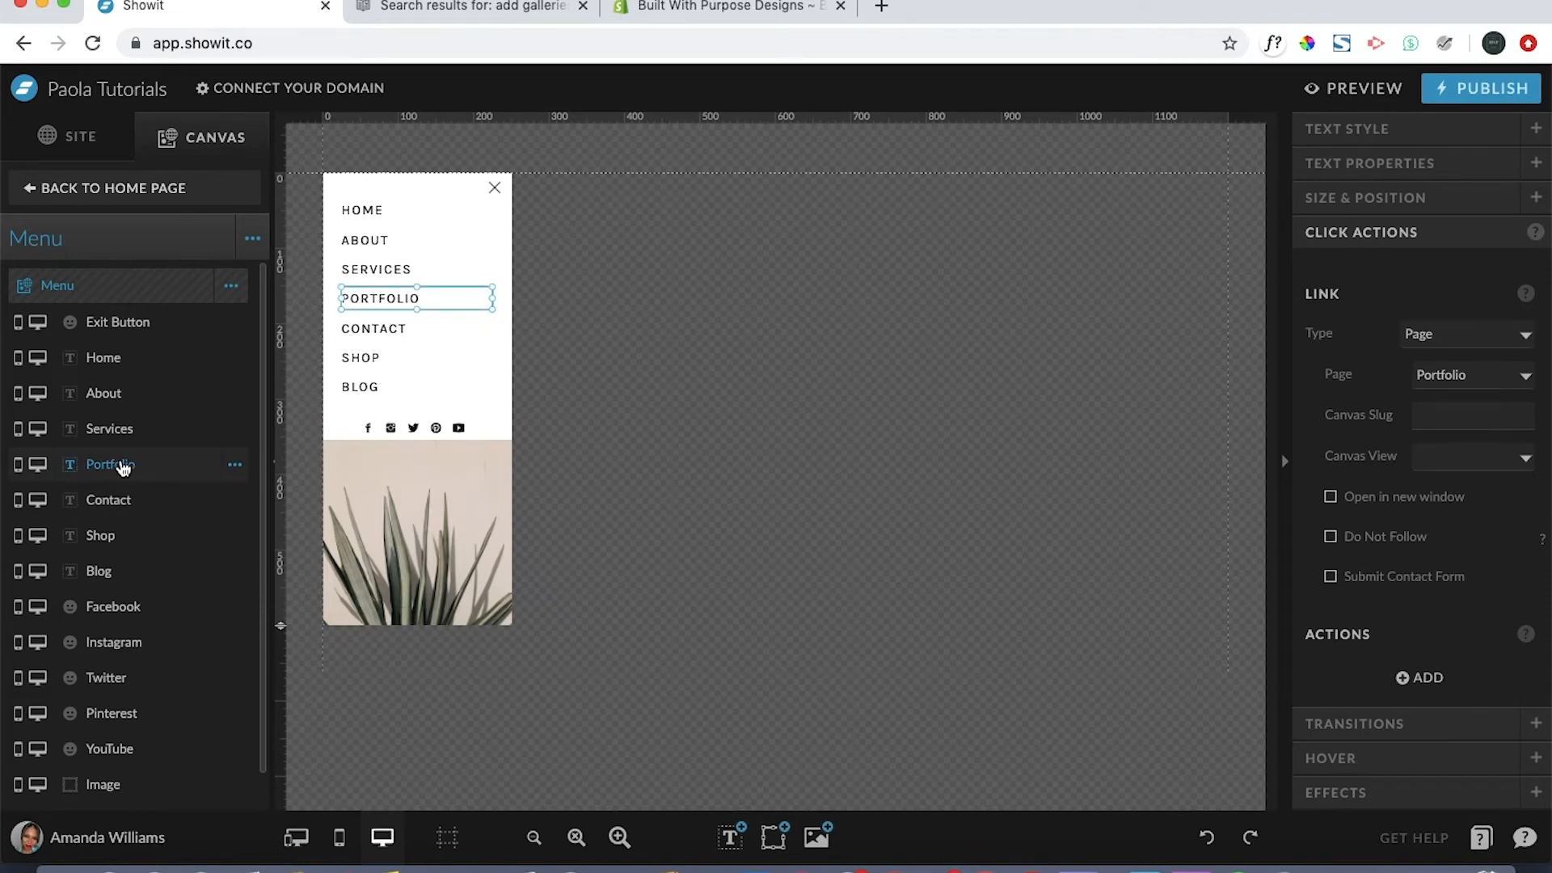
click(235, 468)
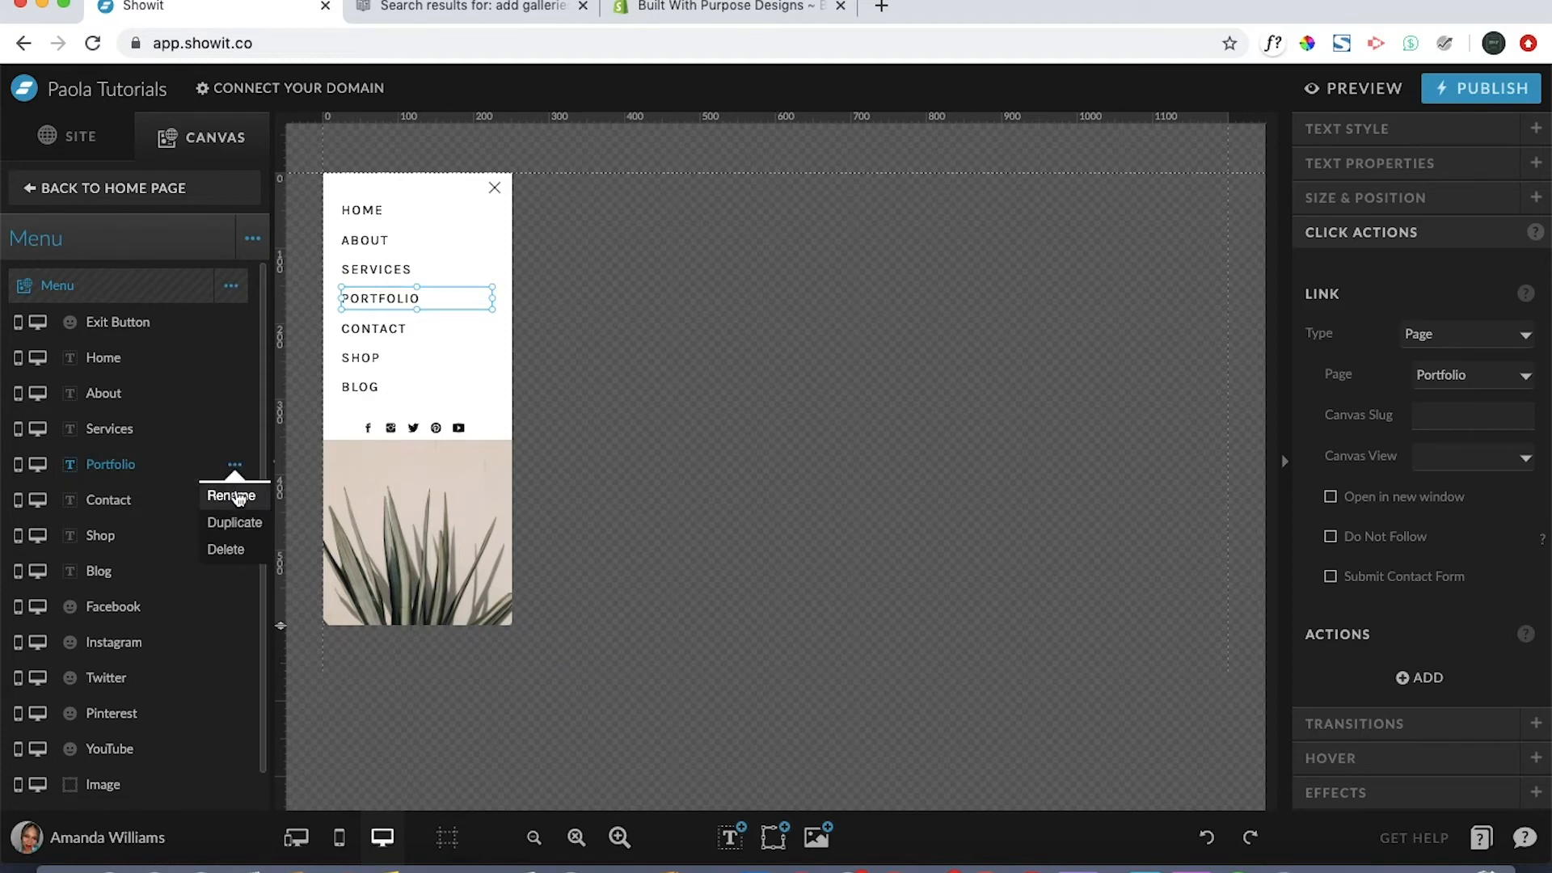
click(235, 523)
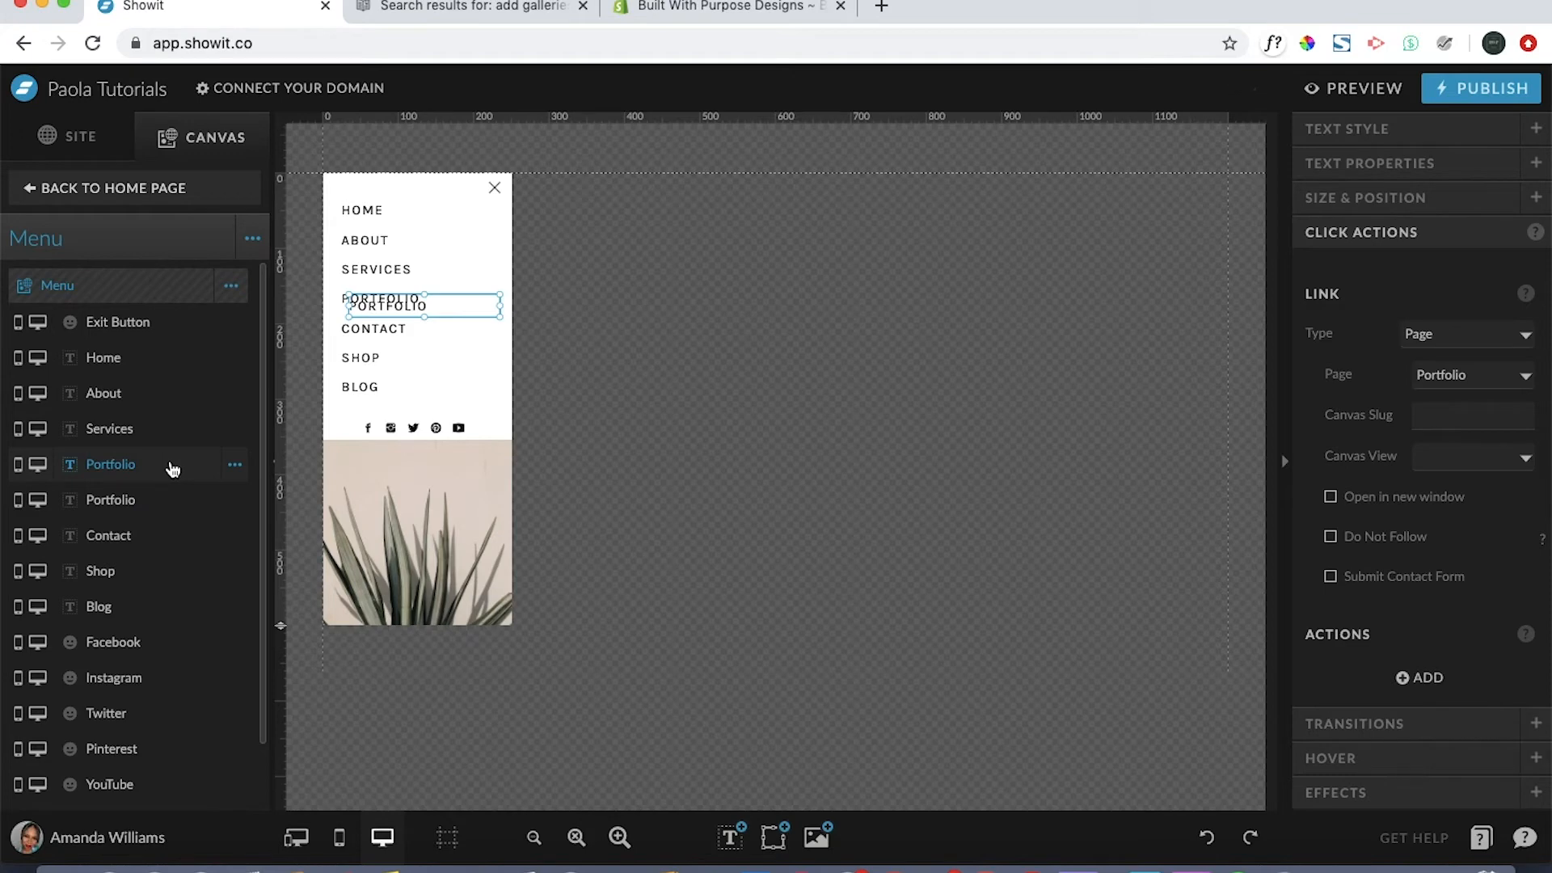
click(159, 506)
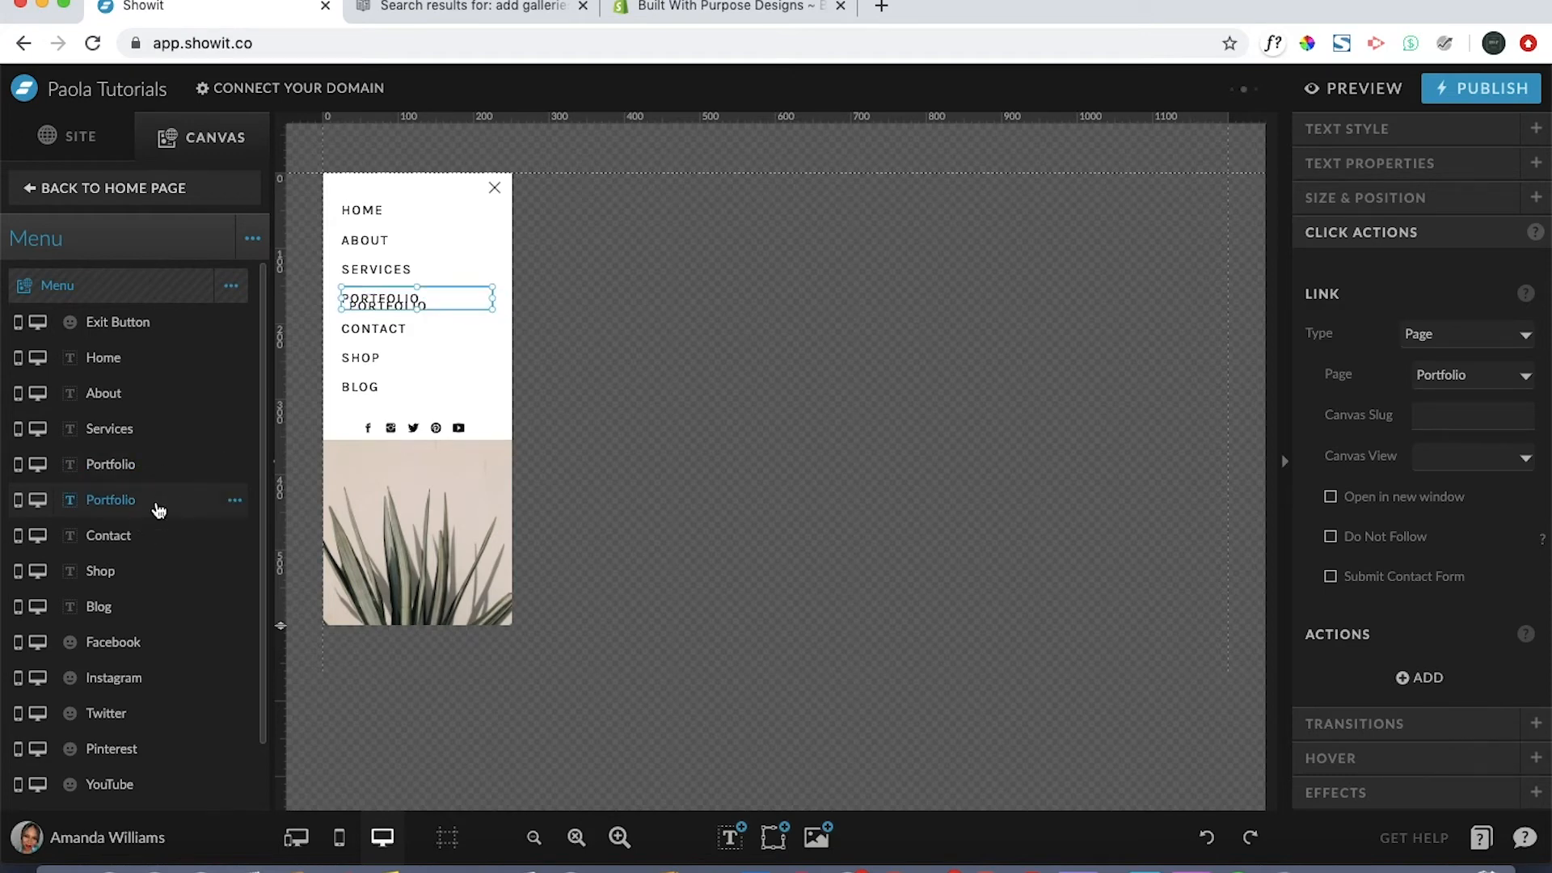
click(459, 299)
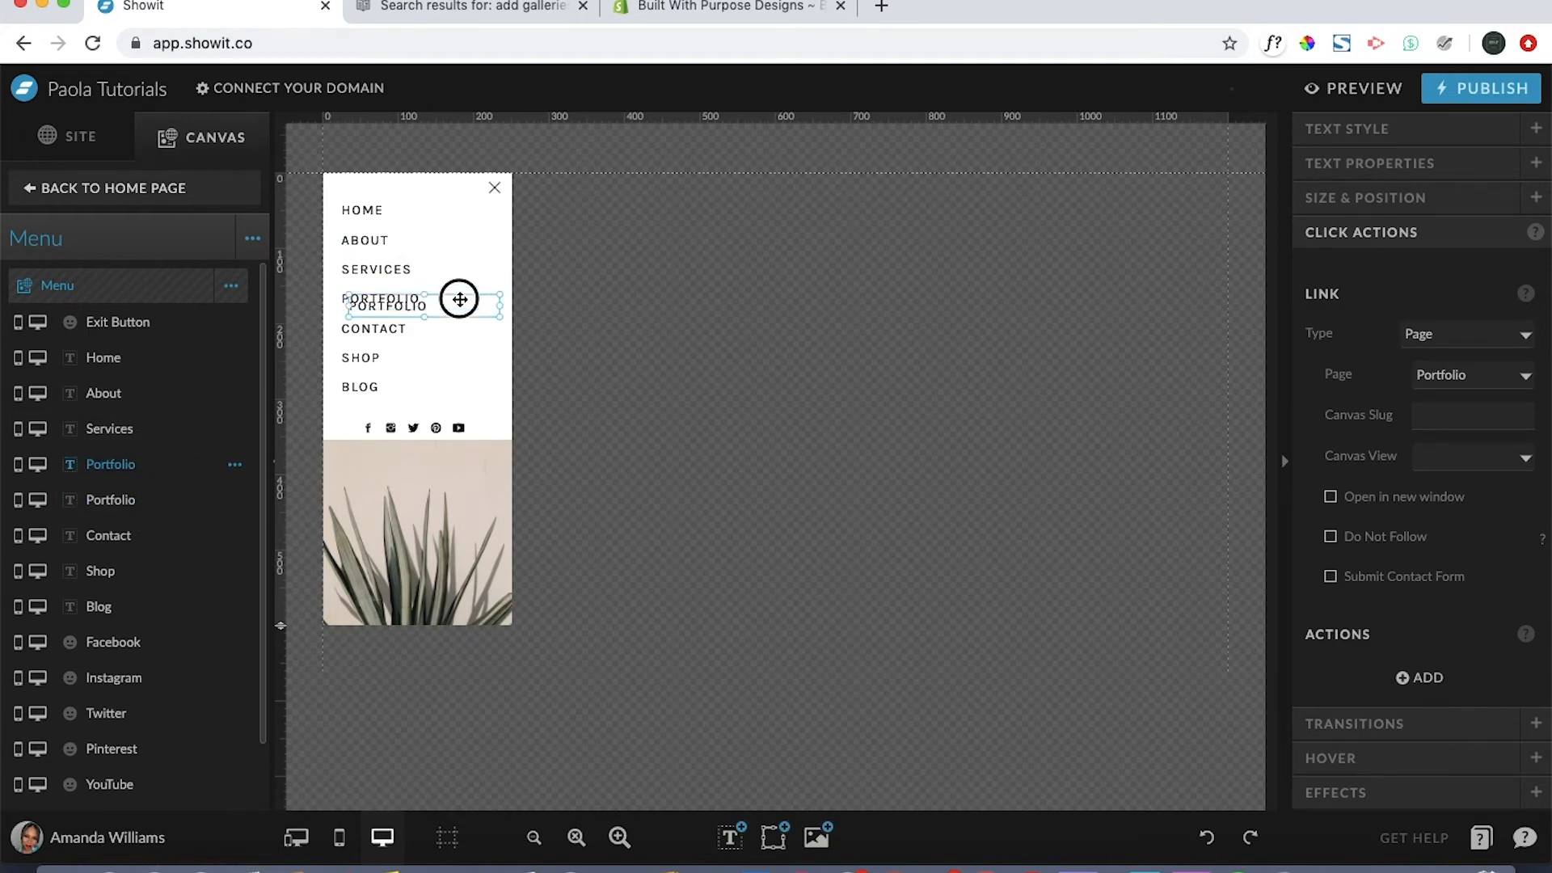
click(455, 290)
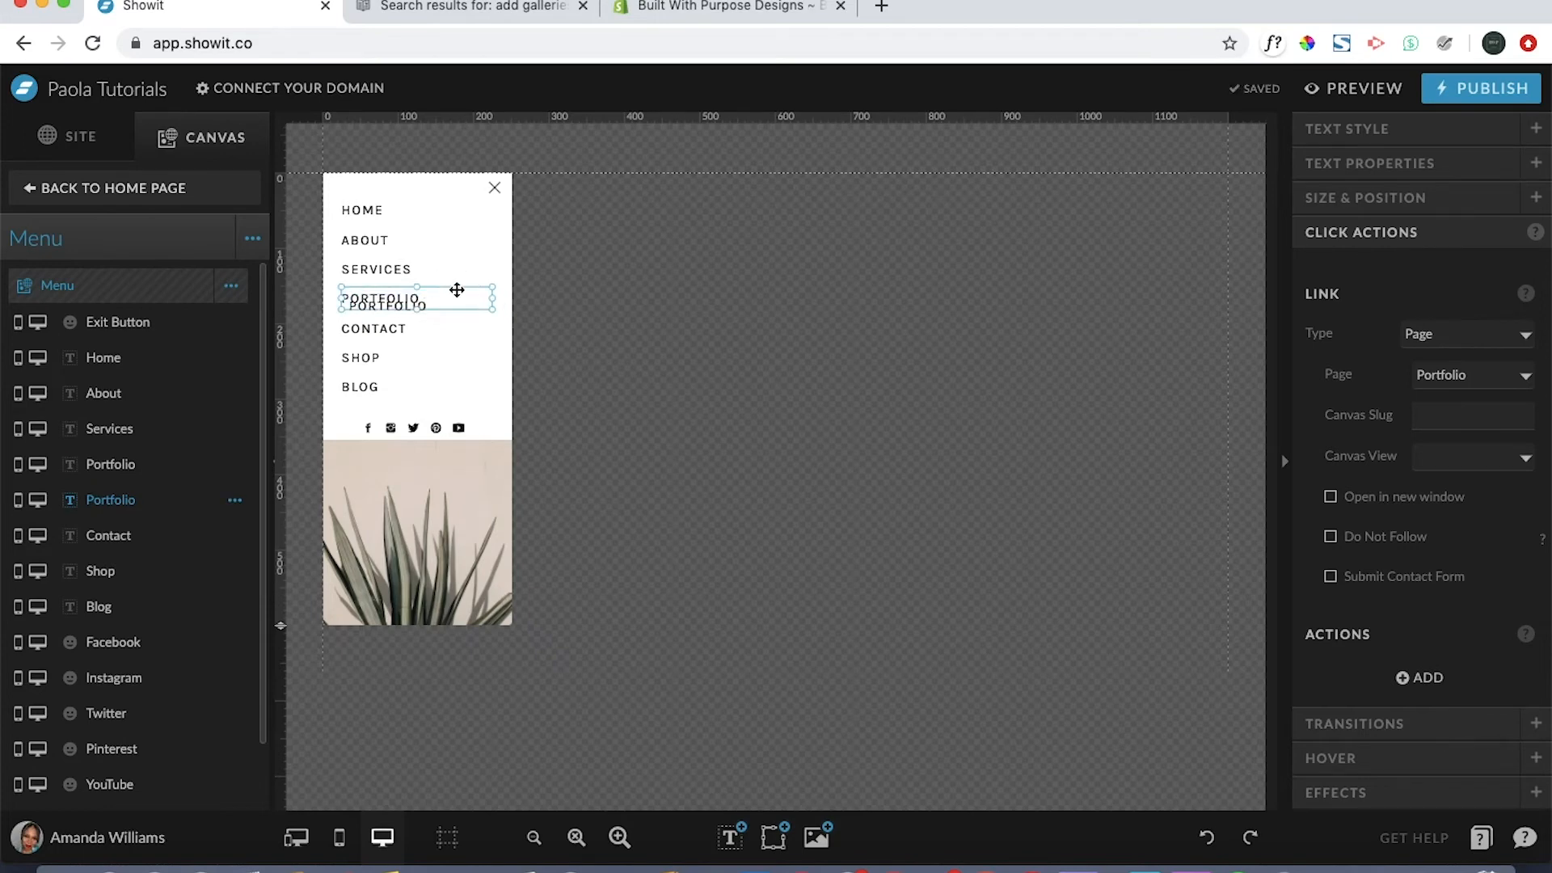
drag(457, 289, 678, 348)
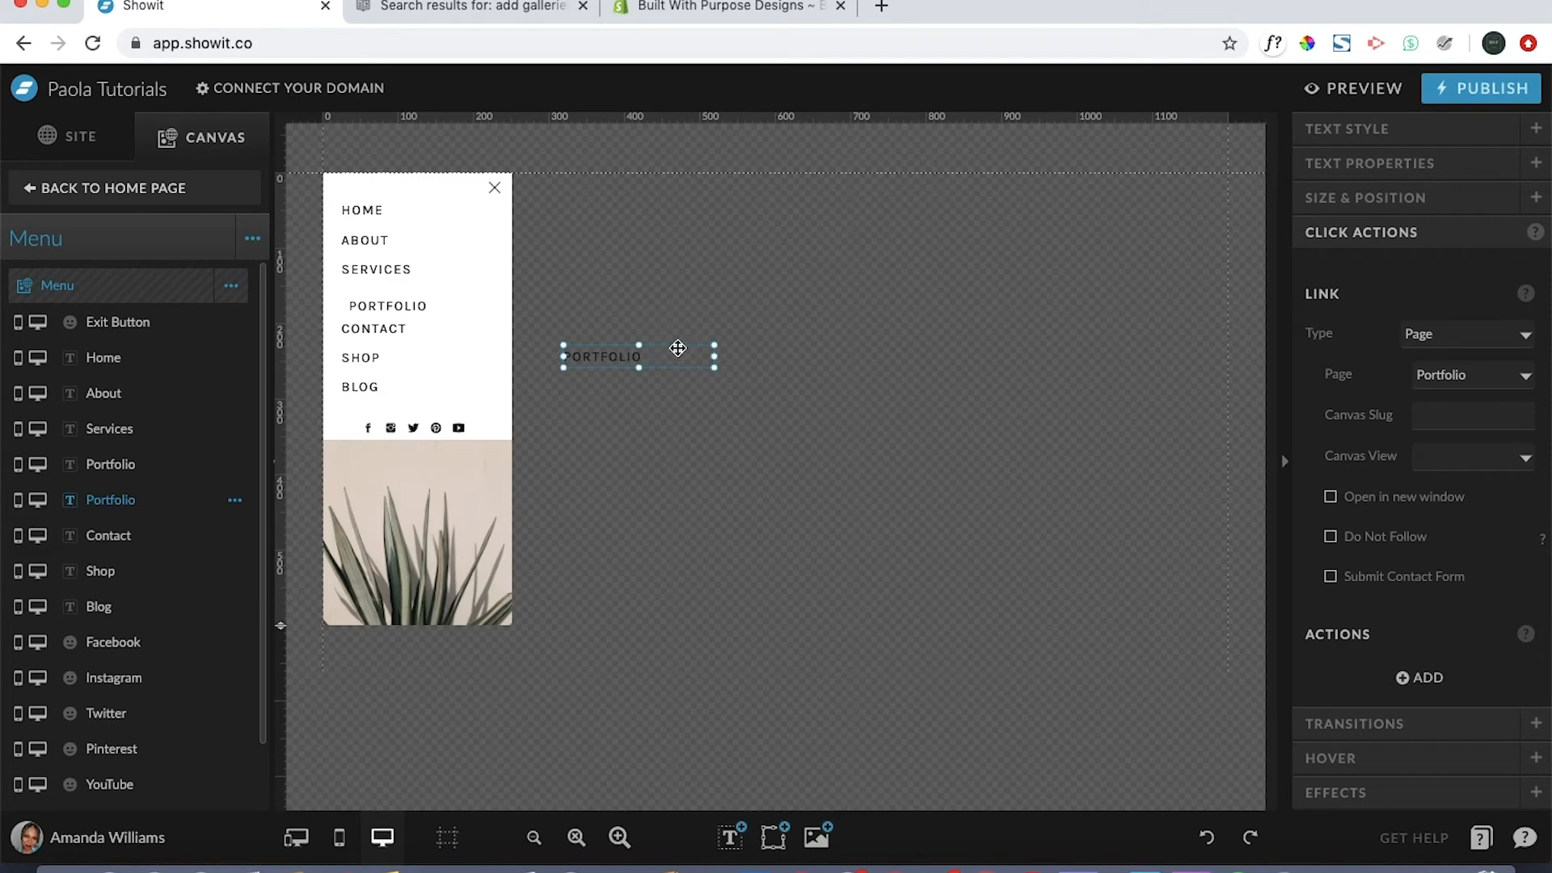
click(1206, 837)
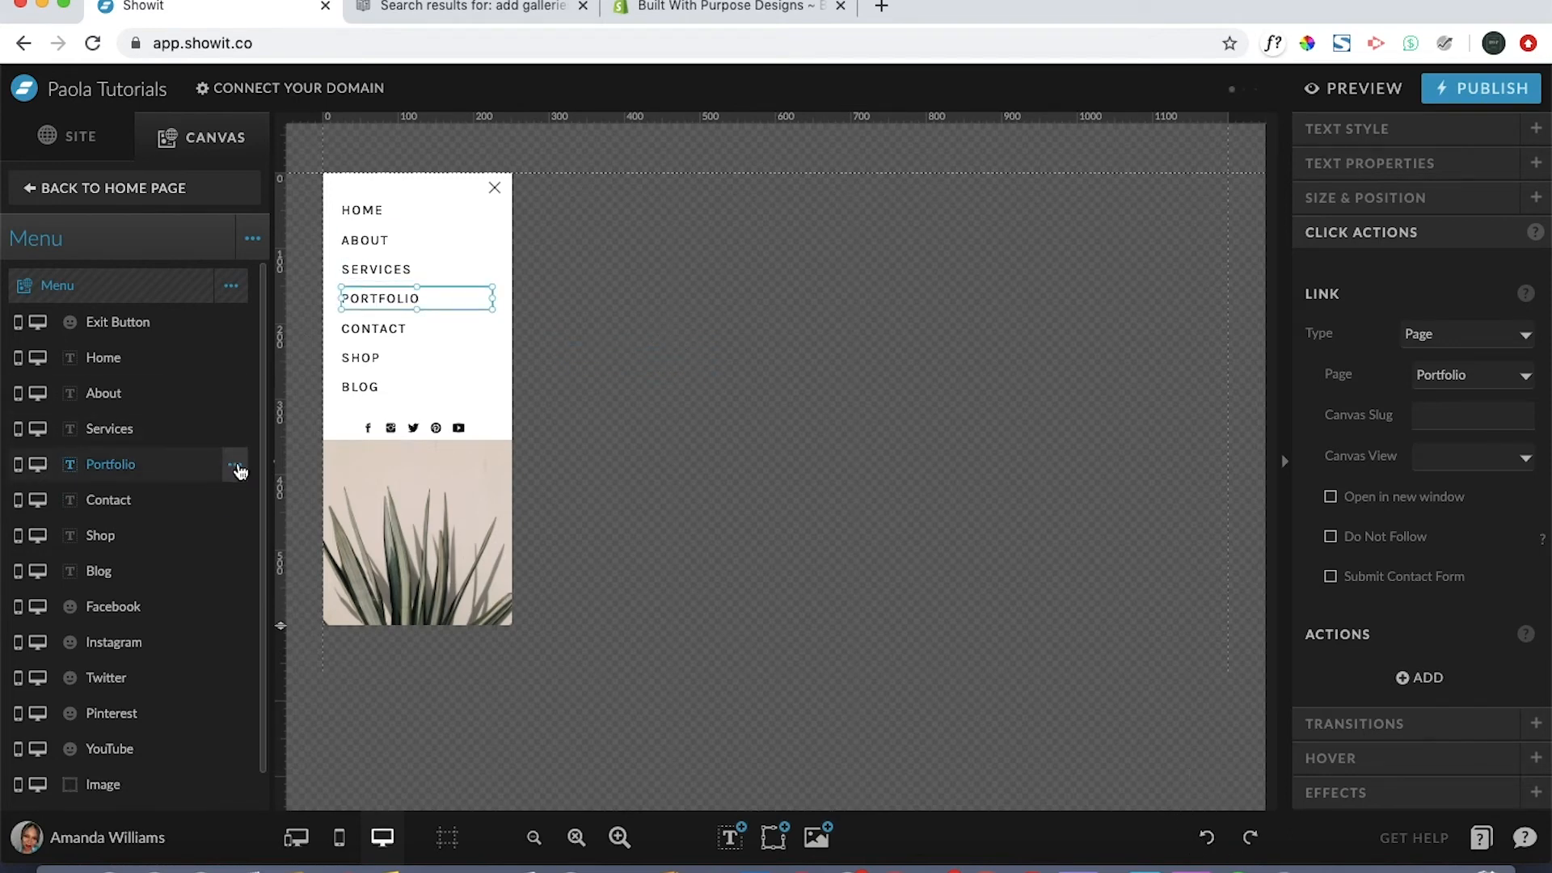
Step: Duplicate the Portfolio link and place the copy in the empty canvas area beside the menu
click(235, 467)
click(235, 522)
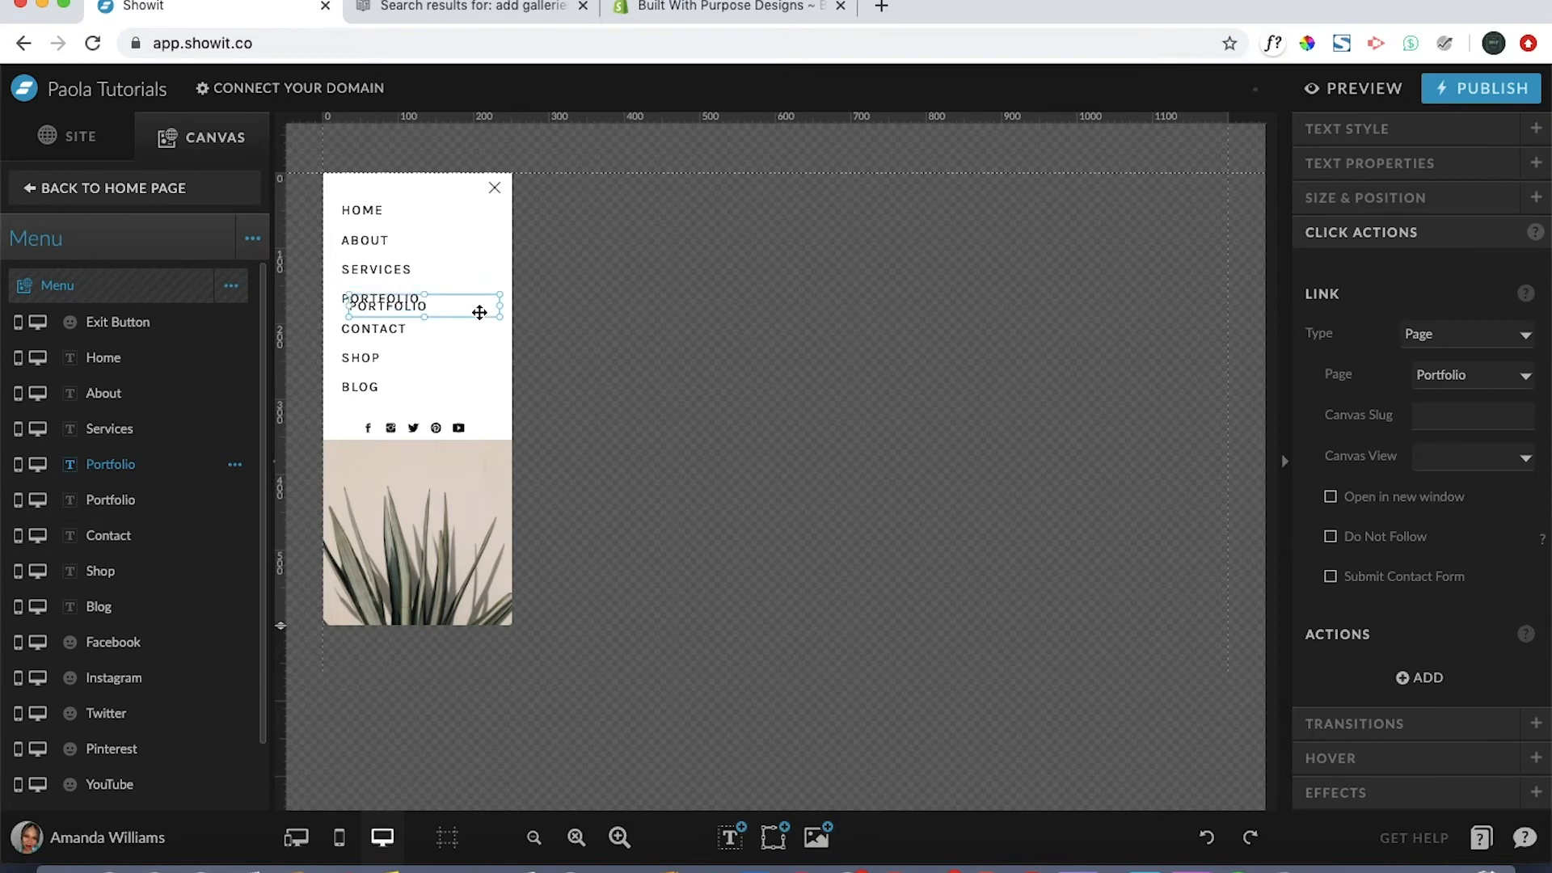
drag(481, 312, 812, 366)
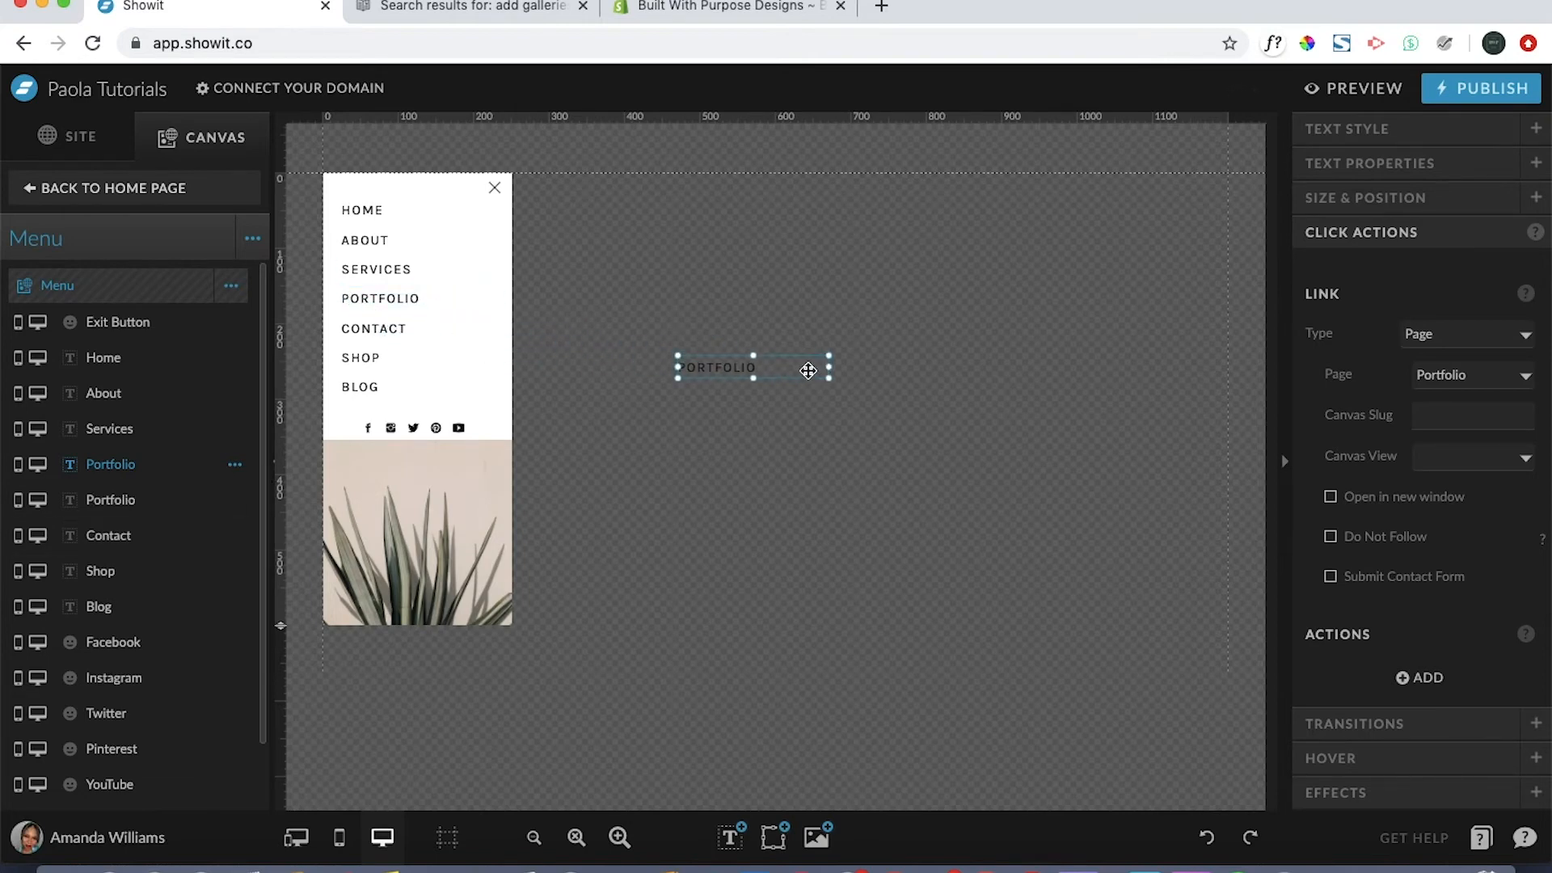
Step: Change the text of the duplicated Portfolio link to BOOKING
double_click(718, 366)
double_click(718, 366)
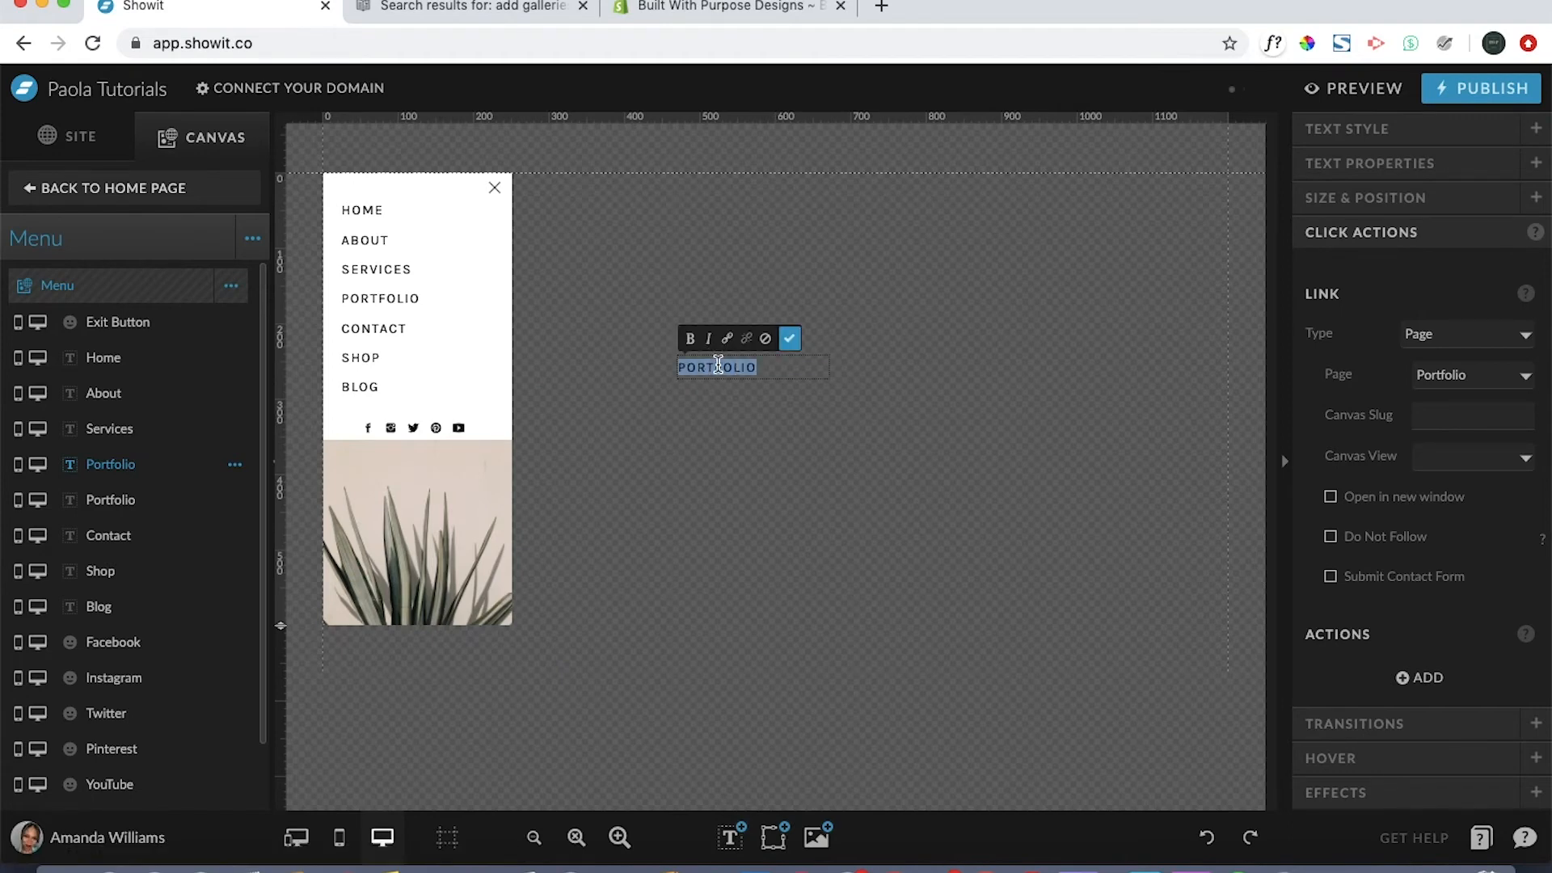
text(BOOKIKN)
key(BackSpace)
text(ING)
click(789, 340)
click(728, 364)
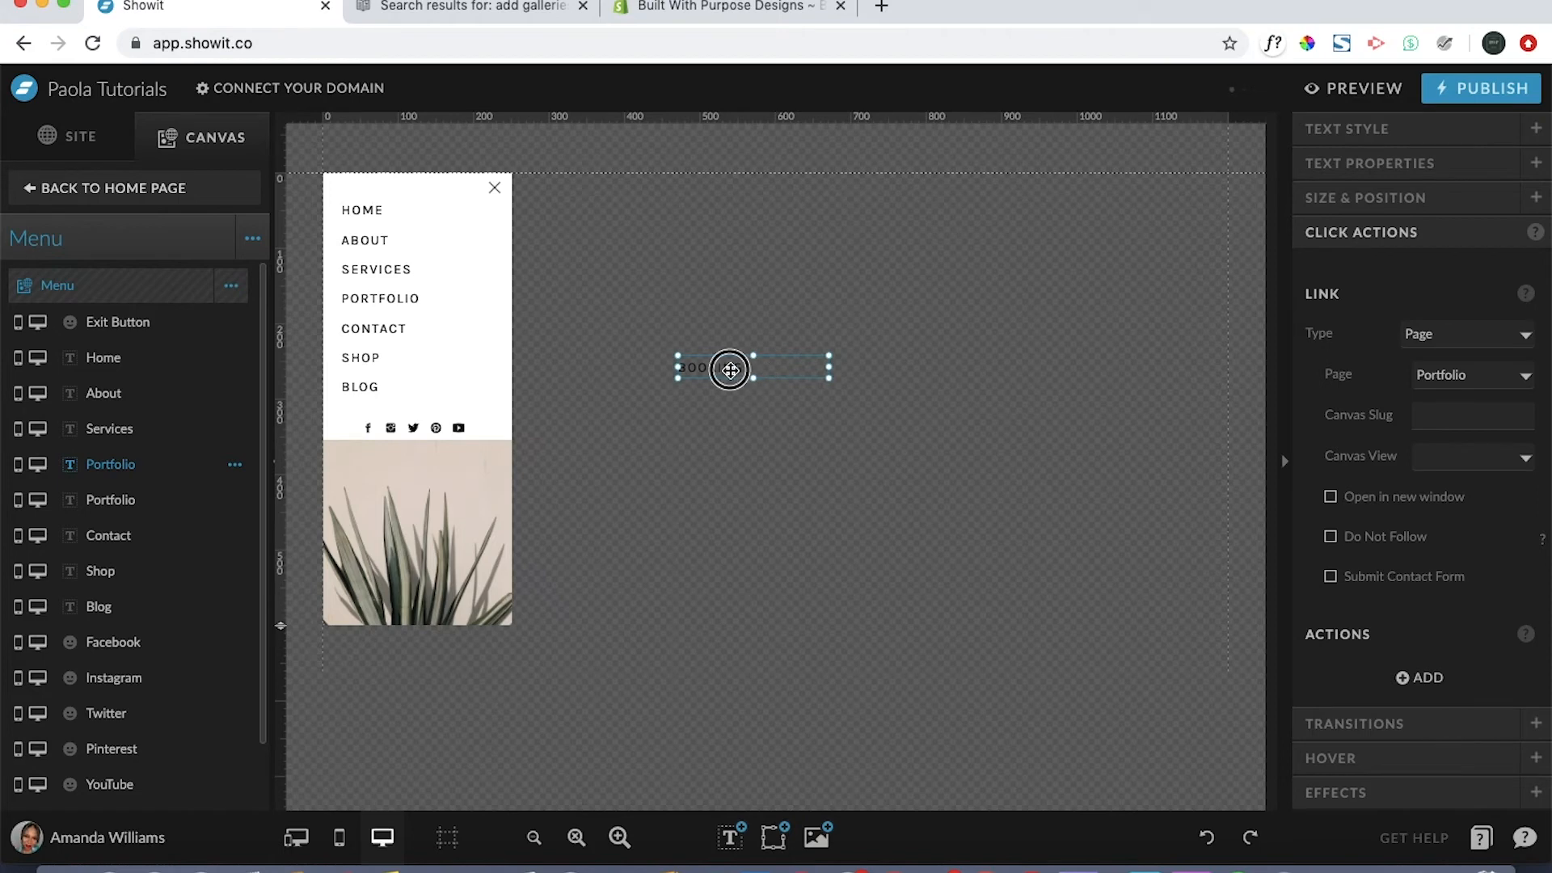
Step: Move the BOOKING link into the white menu area, between the PORTFOLIO and CONTACT links and lined up with their left edge
drag(720, 369, 392, 320)
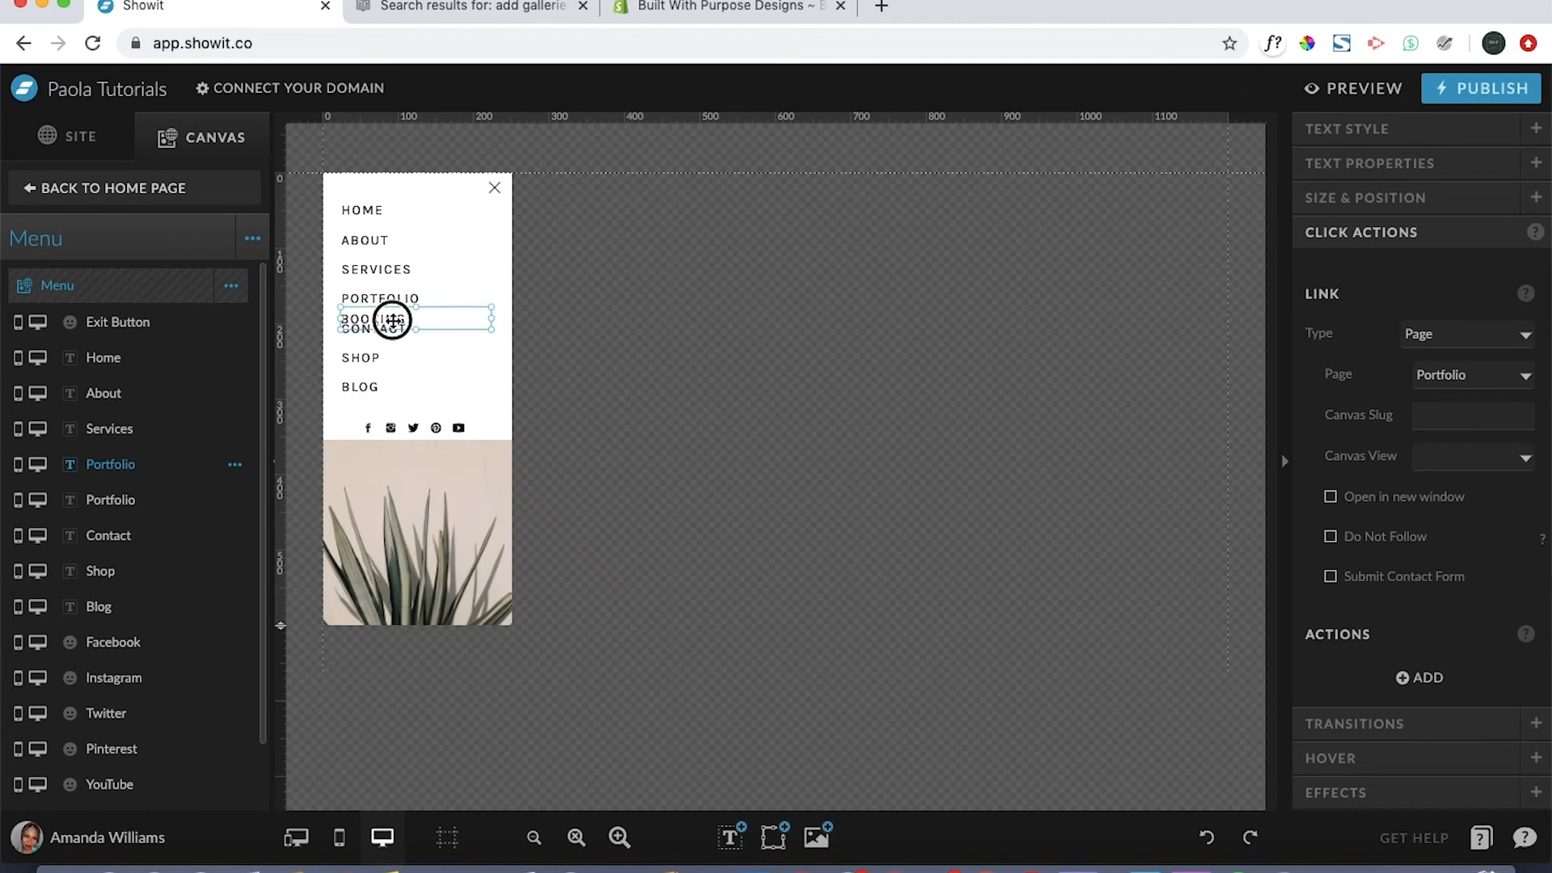
drag(393, 320, 393, 321)
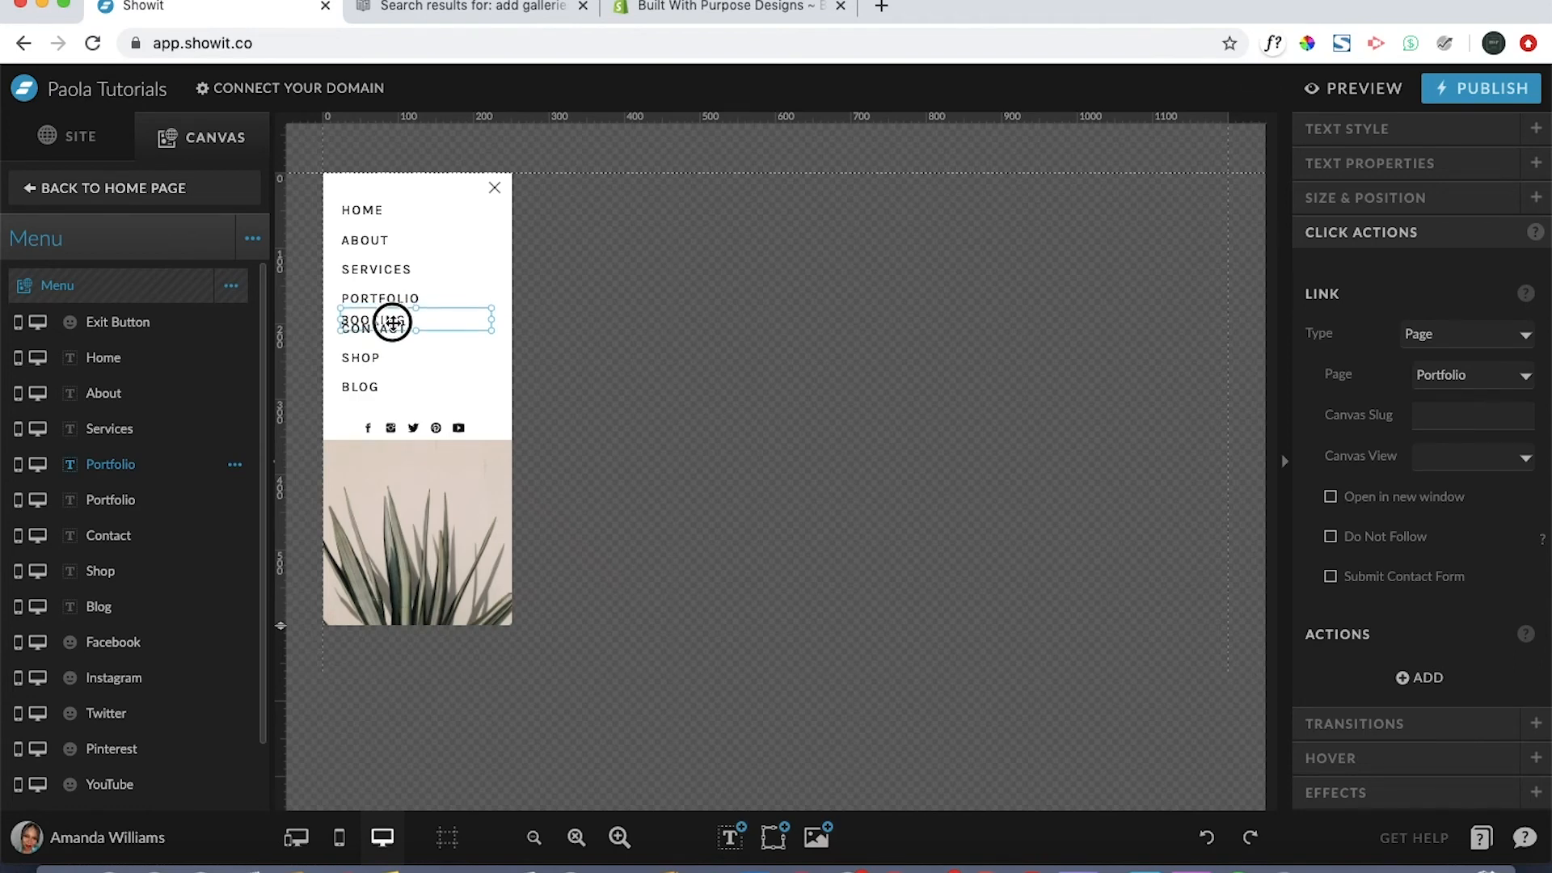
Step: Nudge the BLOG link down to just above the social media icons, making room for the extra menu link
click(364, 388)
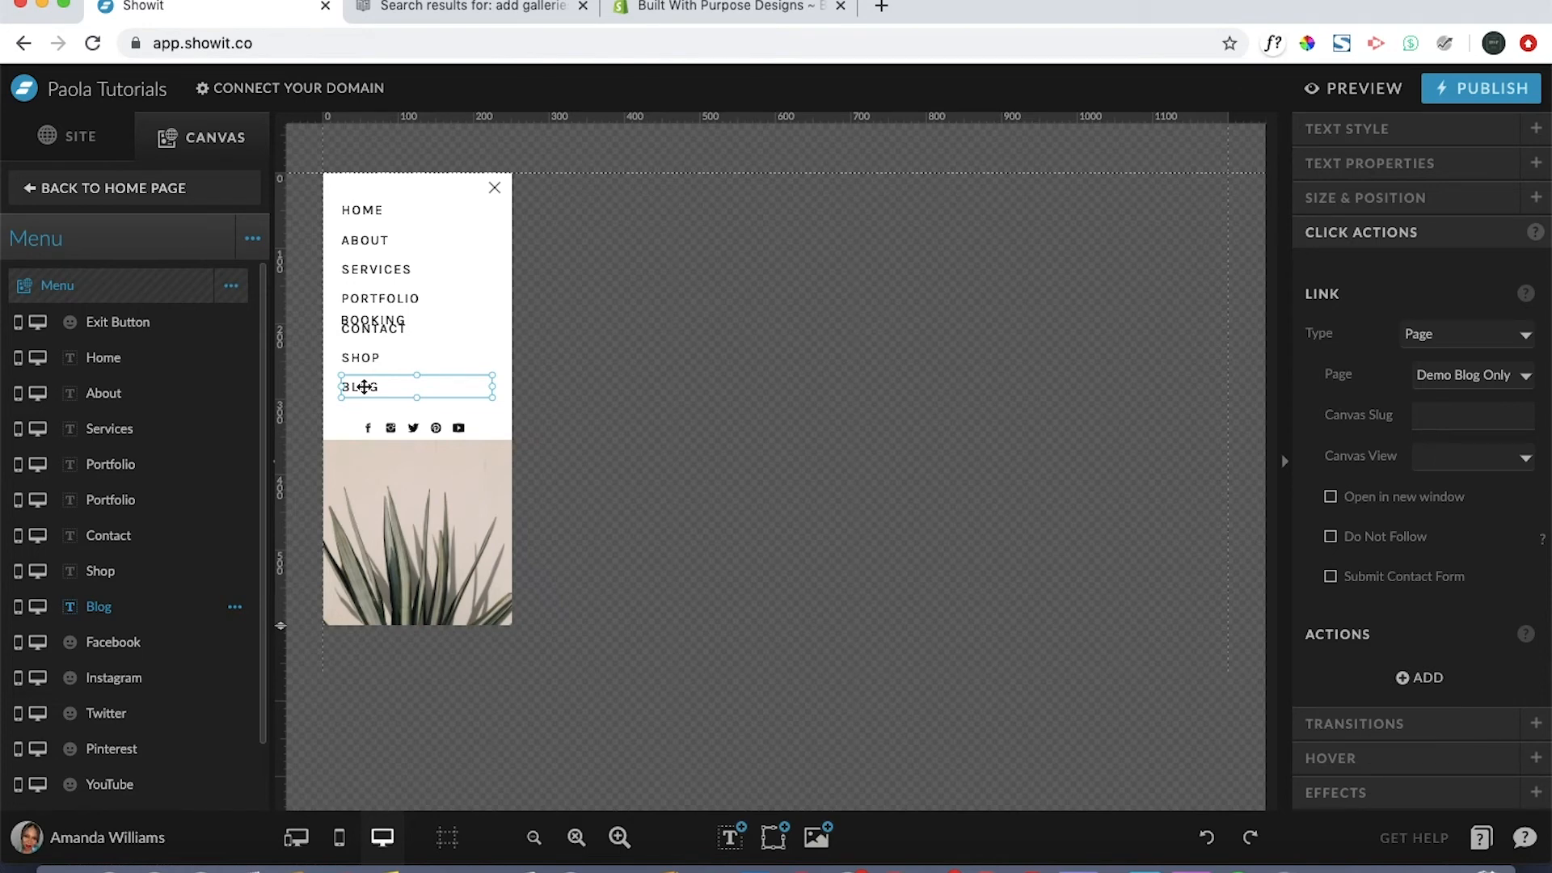
click(367, 210)
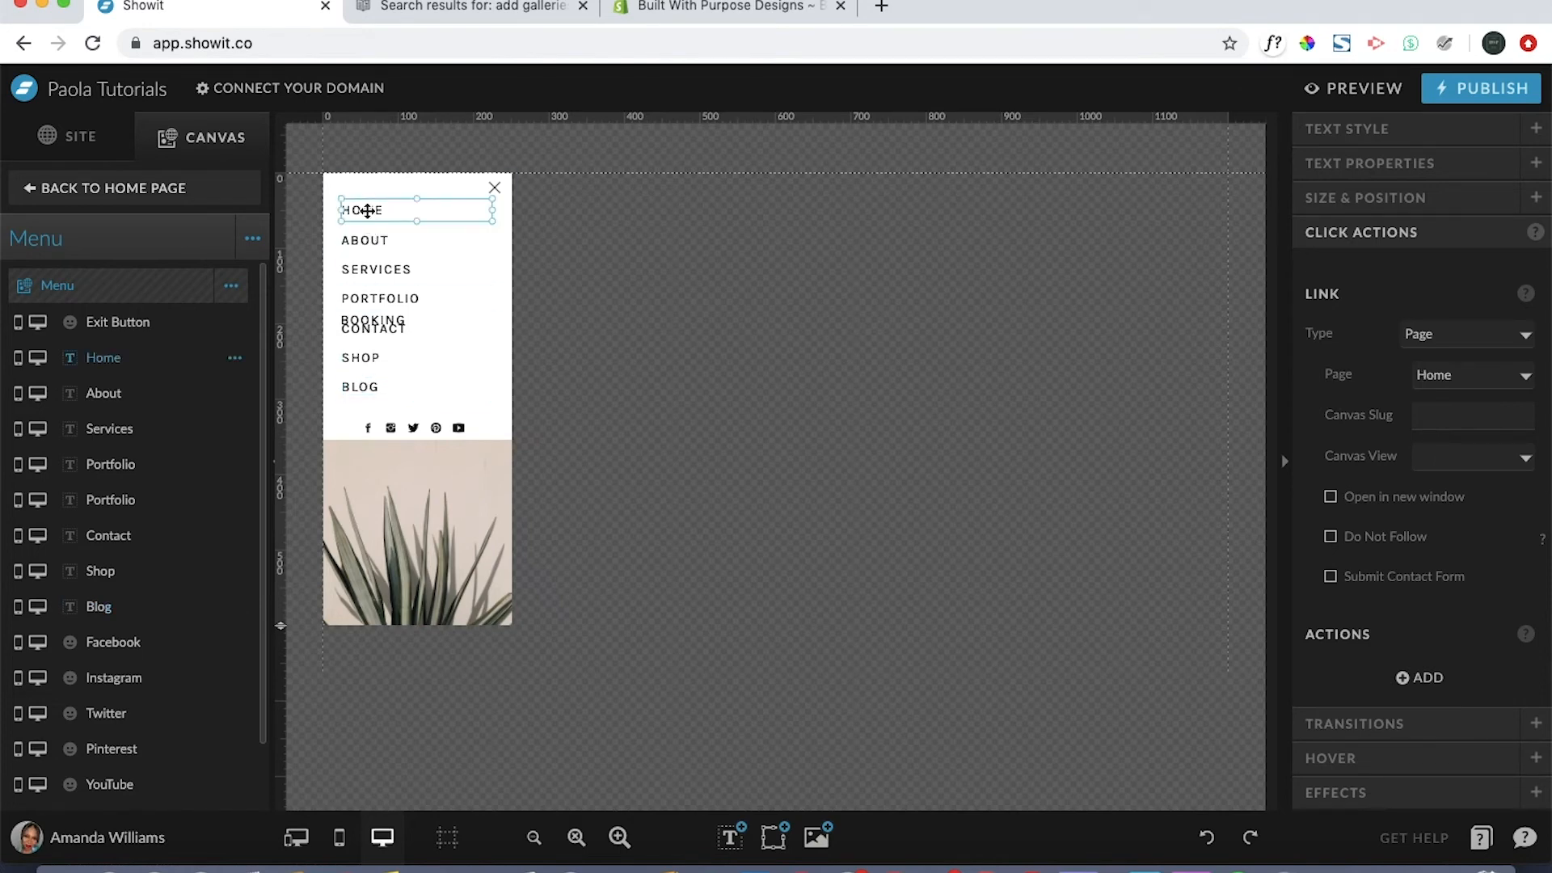
click(369, 388)
drag(370, 389, 370, 391)
key(Down)
key(Down)
key(Down)
key(Down)
key(Down)
key(Down)
key(Down)
key(Down)
key(Down)
key(Down)
key(Down)
key(Down)
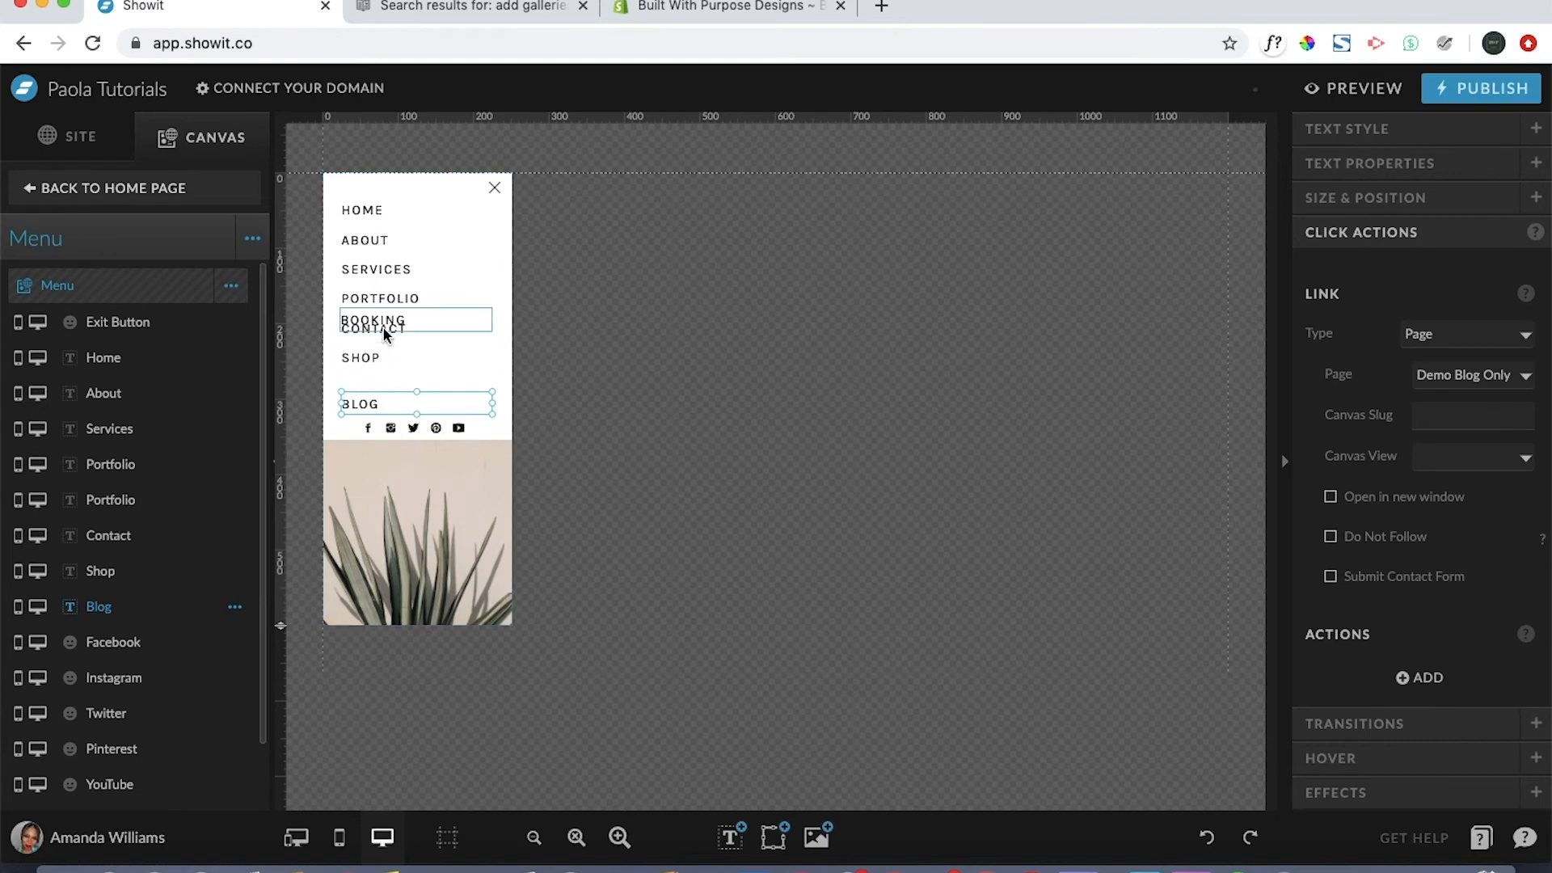
Step: Distribute all eight menu links from HOME to BLOG, including BOOKING, evenly in the vertical direction and deselect them
click(356, 212)
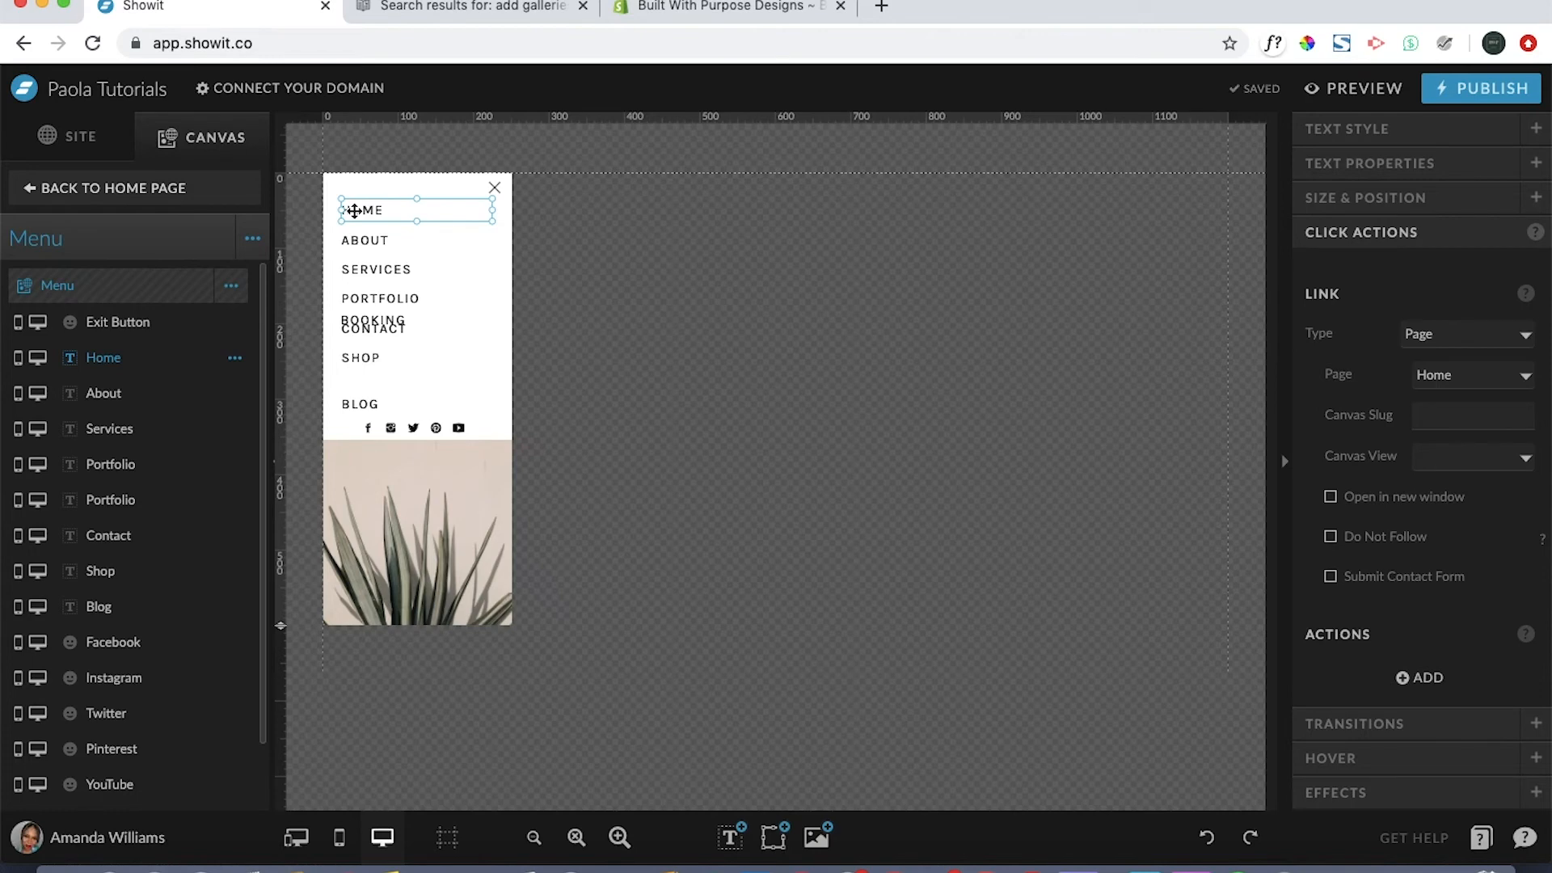
shift+click(355, 240)
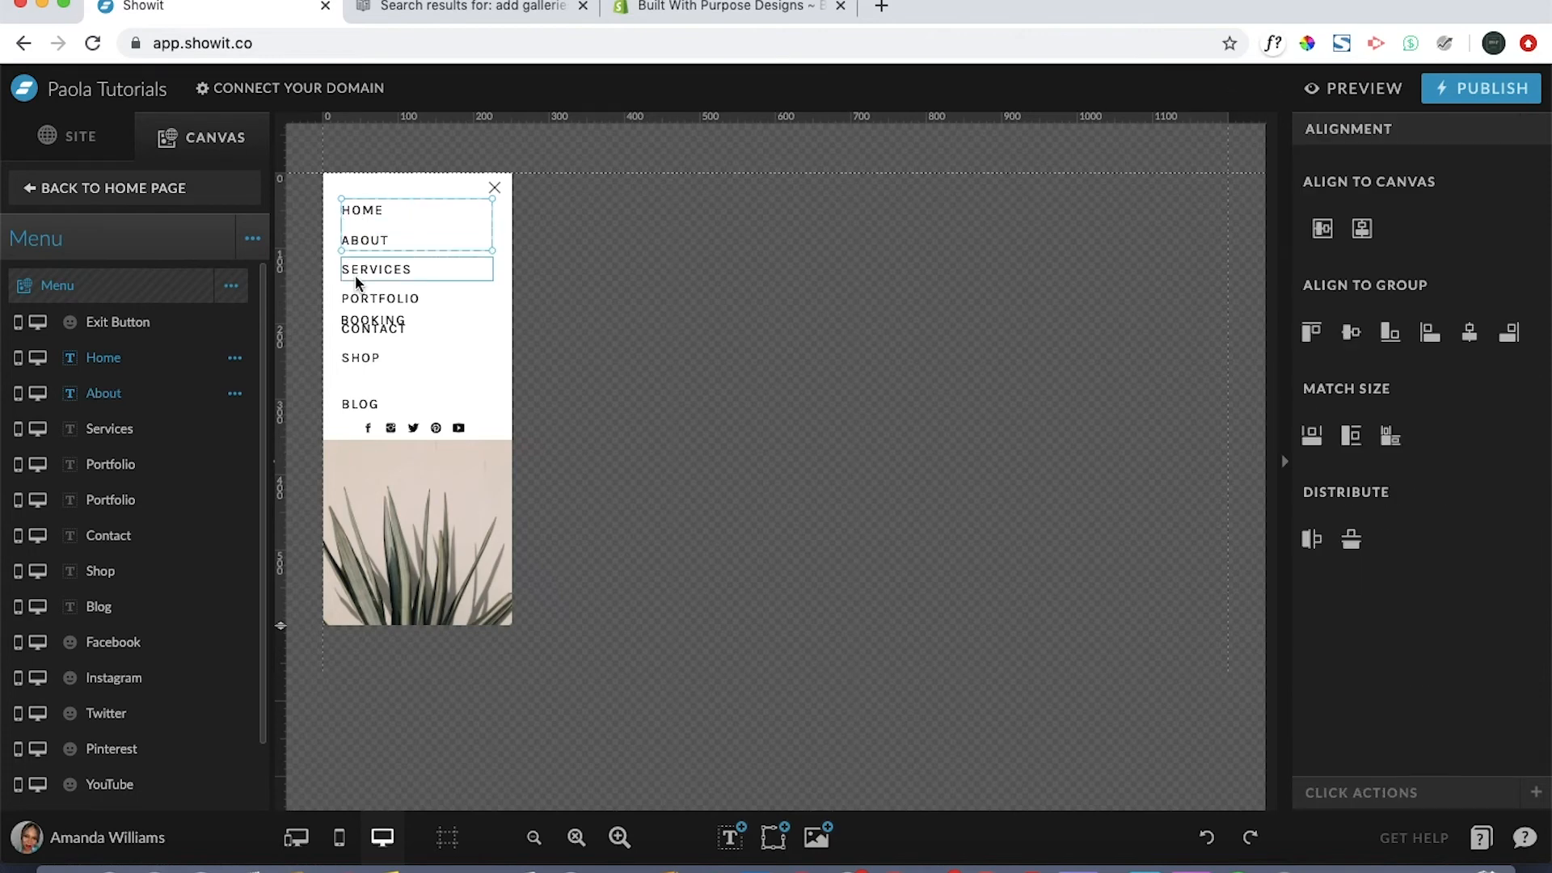
shift+click(355, 272)
shift+click(354, 298)
shift+click(356, 321)
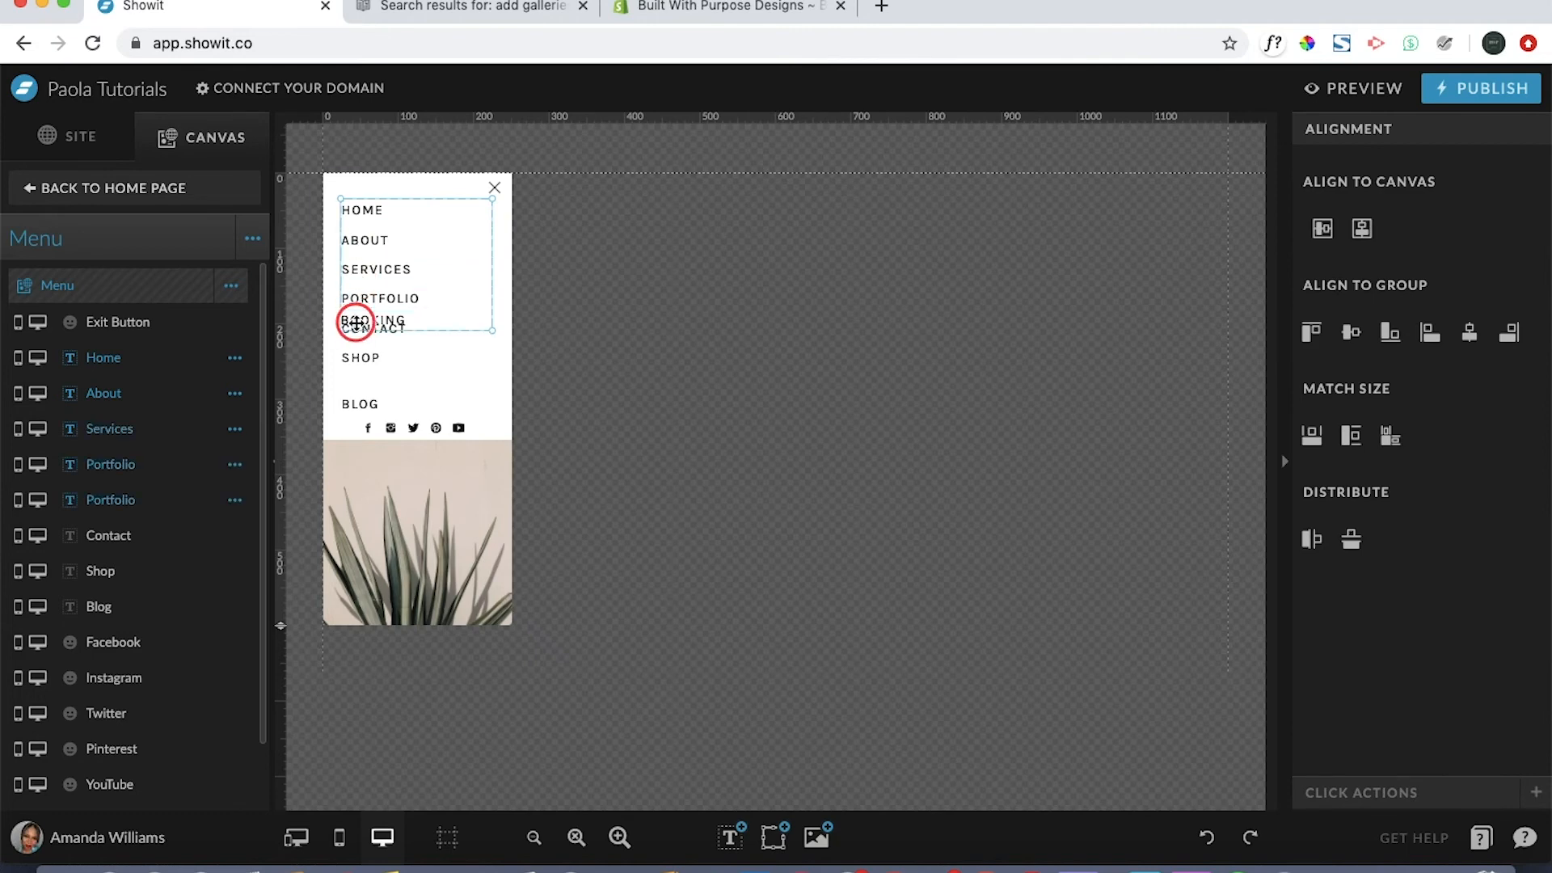
shift+click(356, 329)
shift+click(359, 356)
shift+click(359, 402)
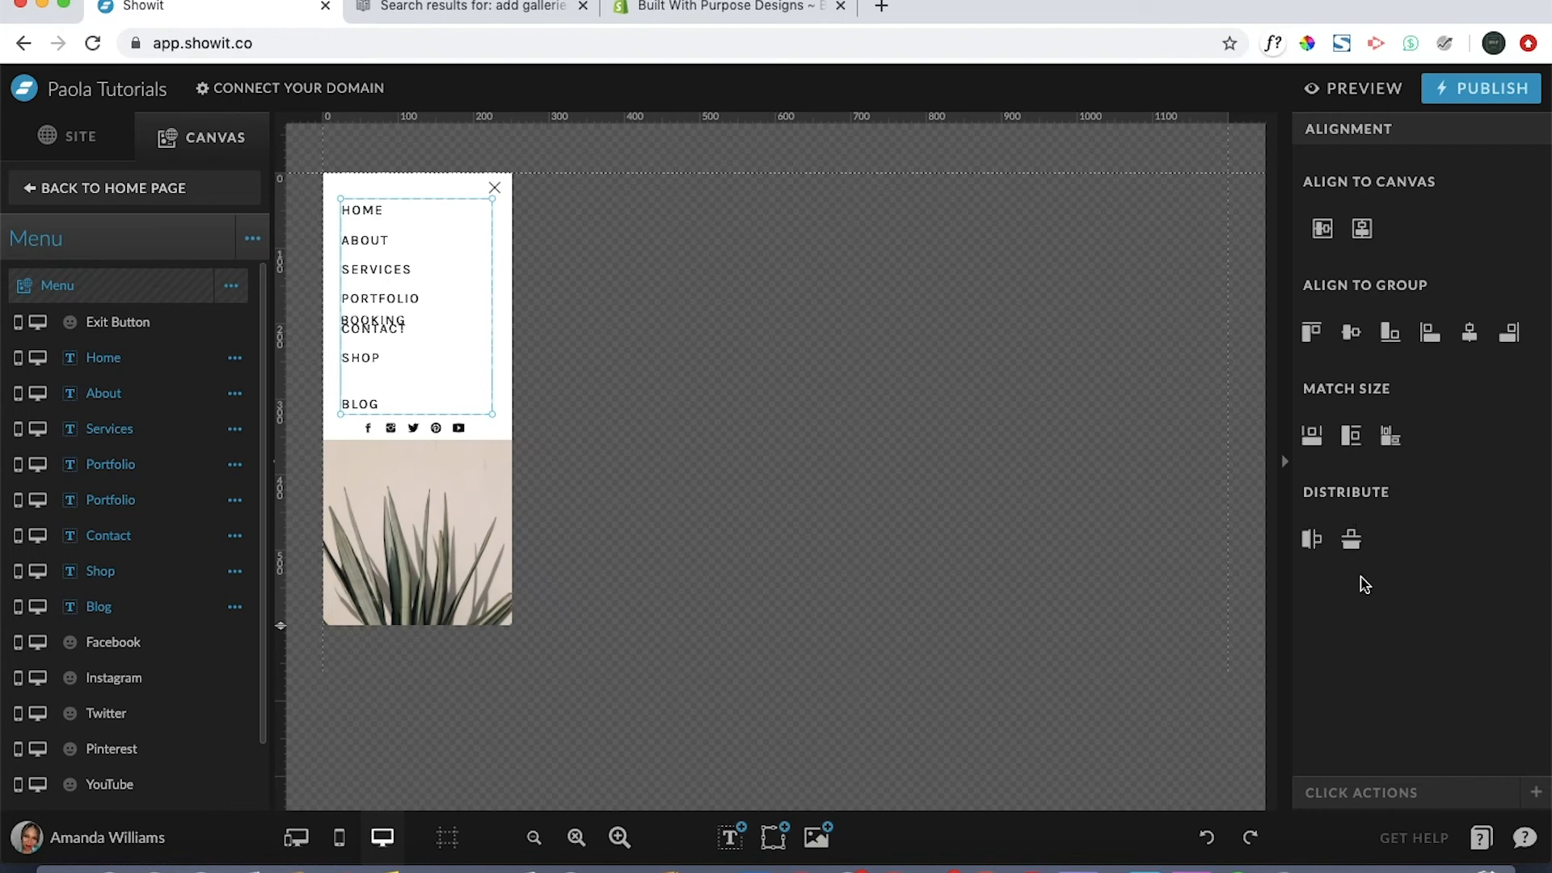
click(1352, 548)
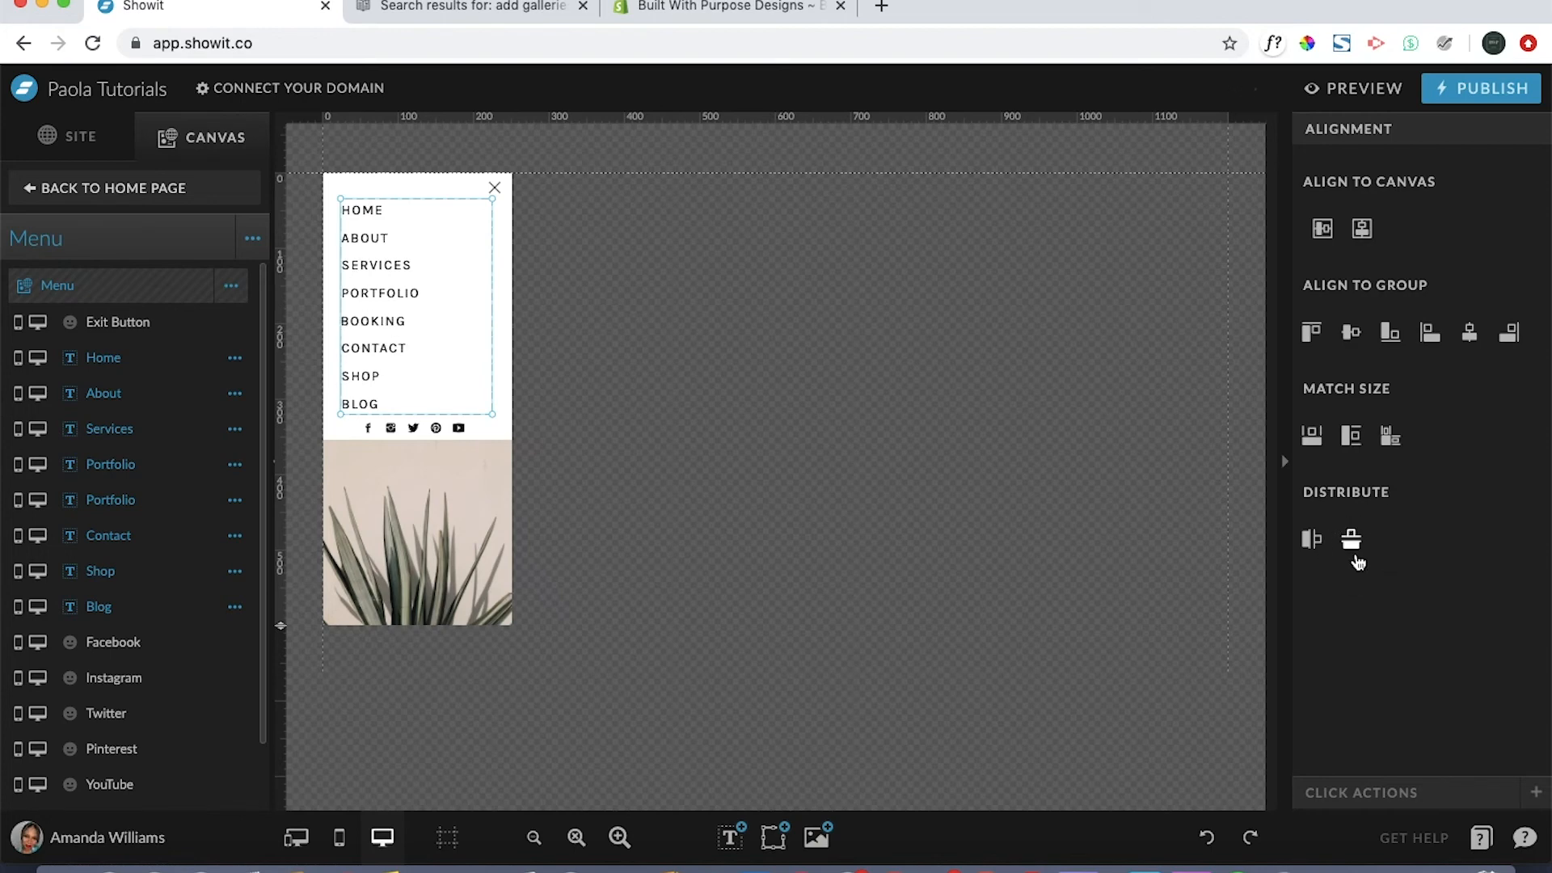
click(903, 548)
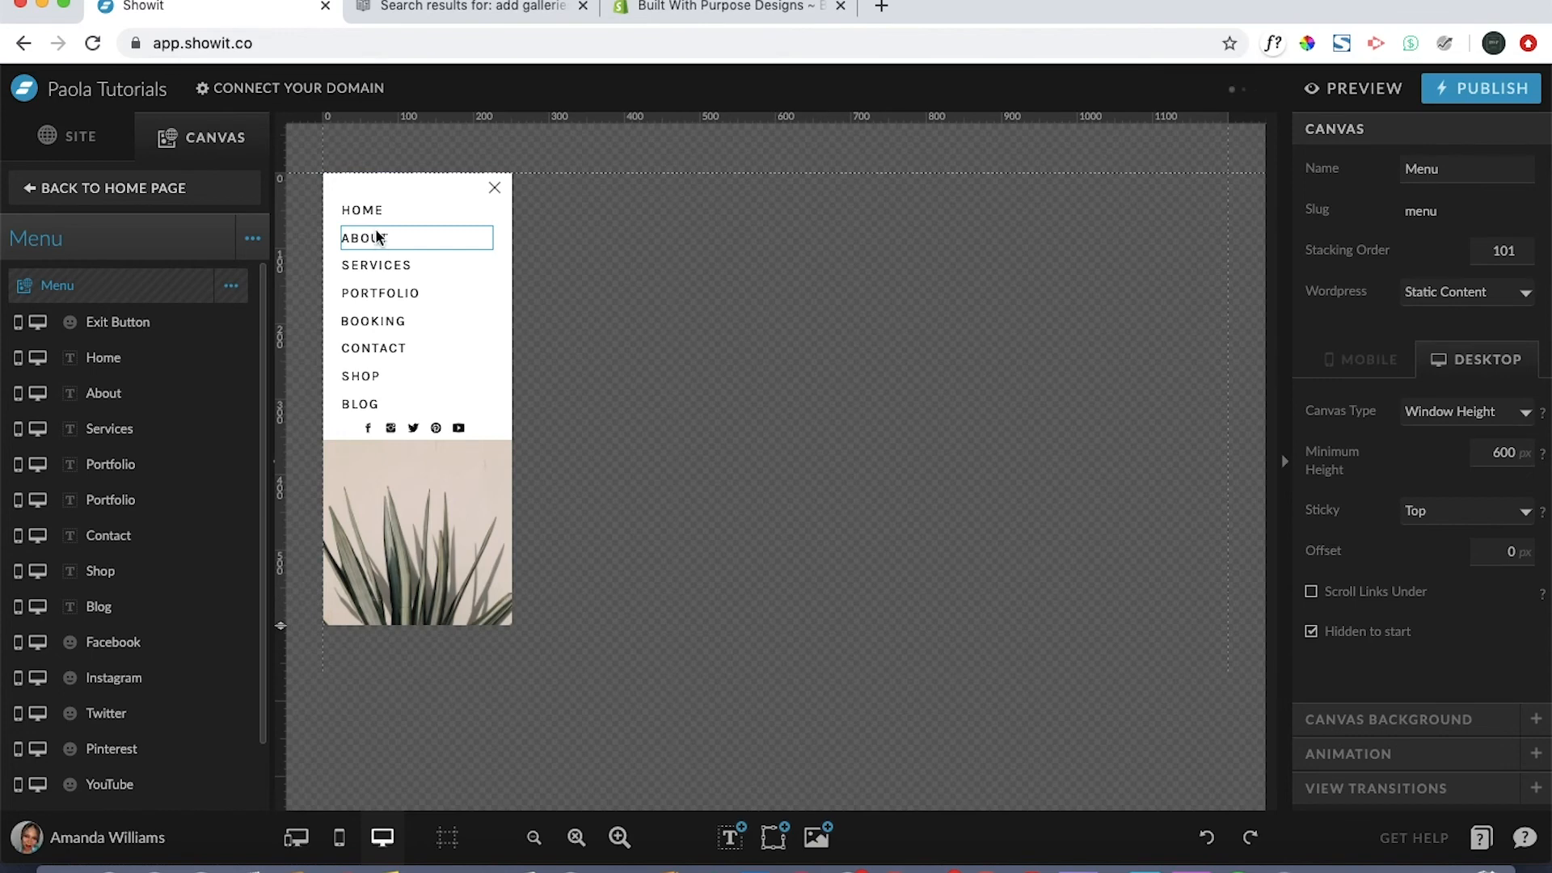
Step: Set the link type in the BOOKING link's click actions to None
click(375, 315)
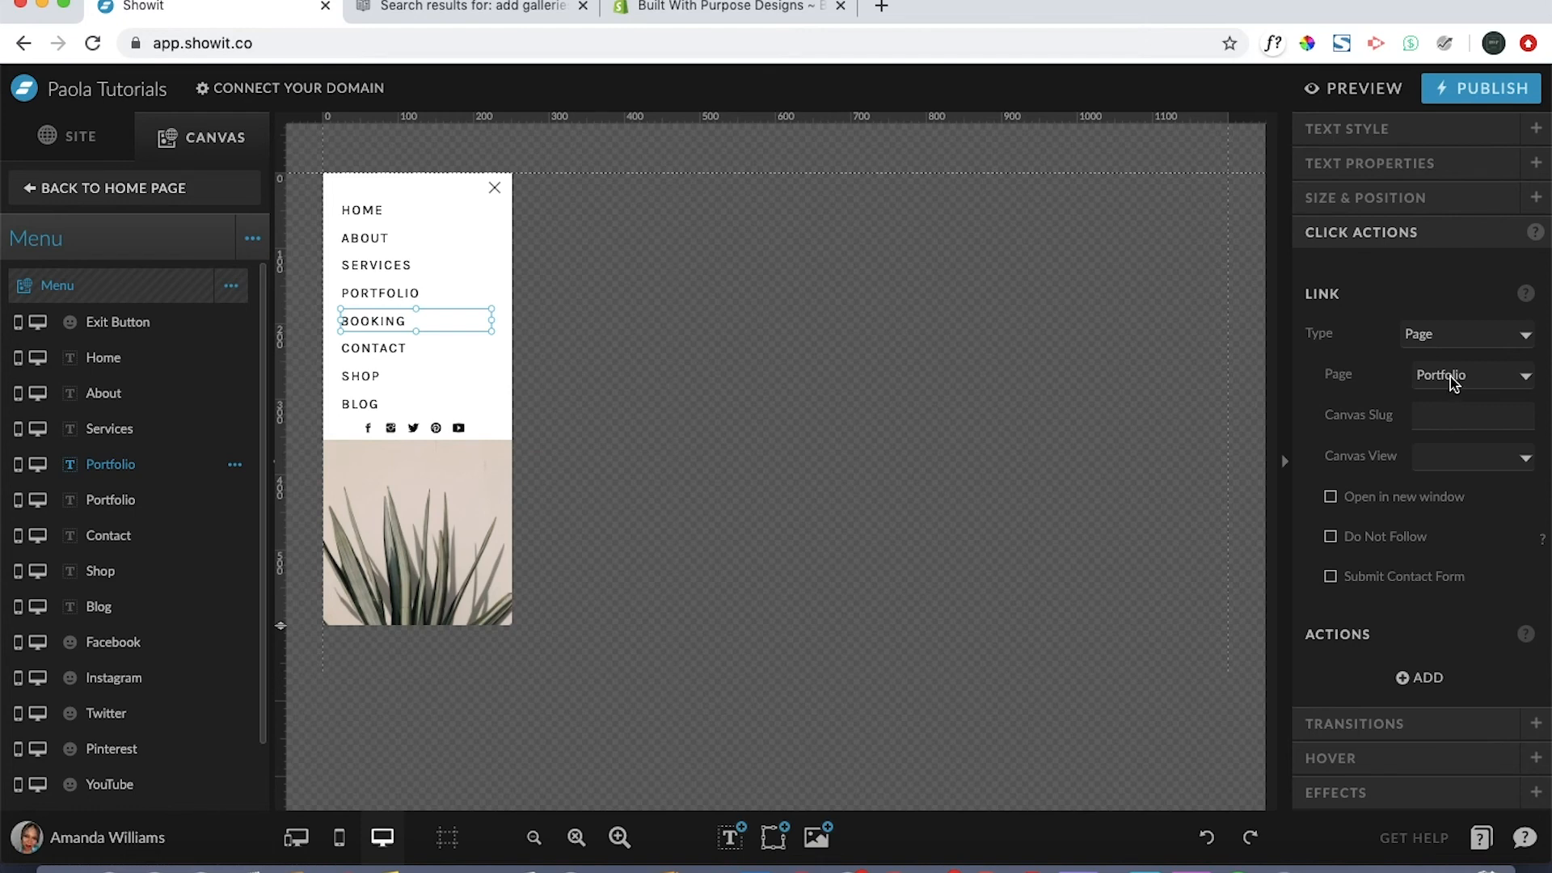
click(1441, 336)
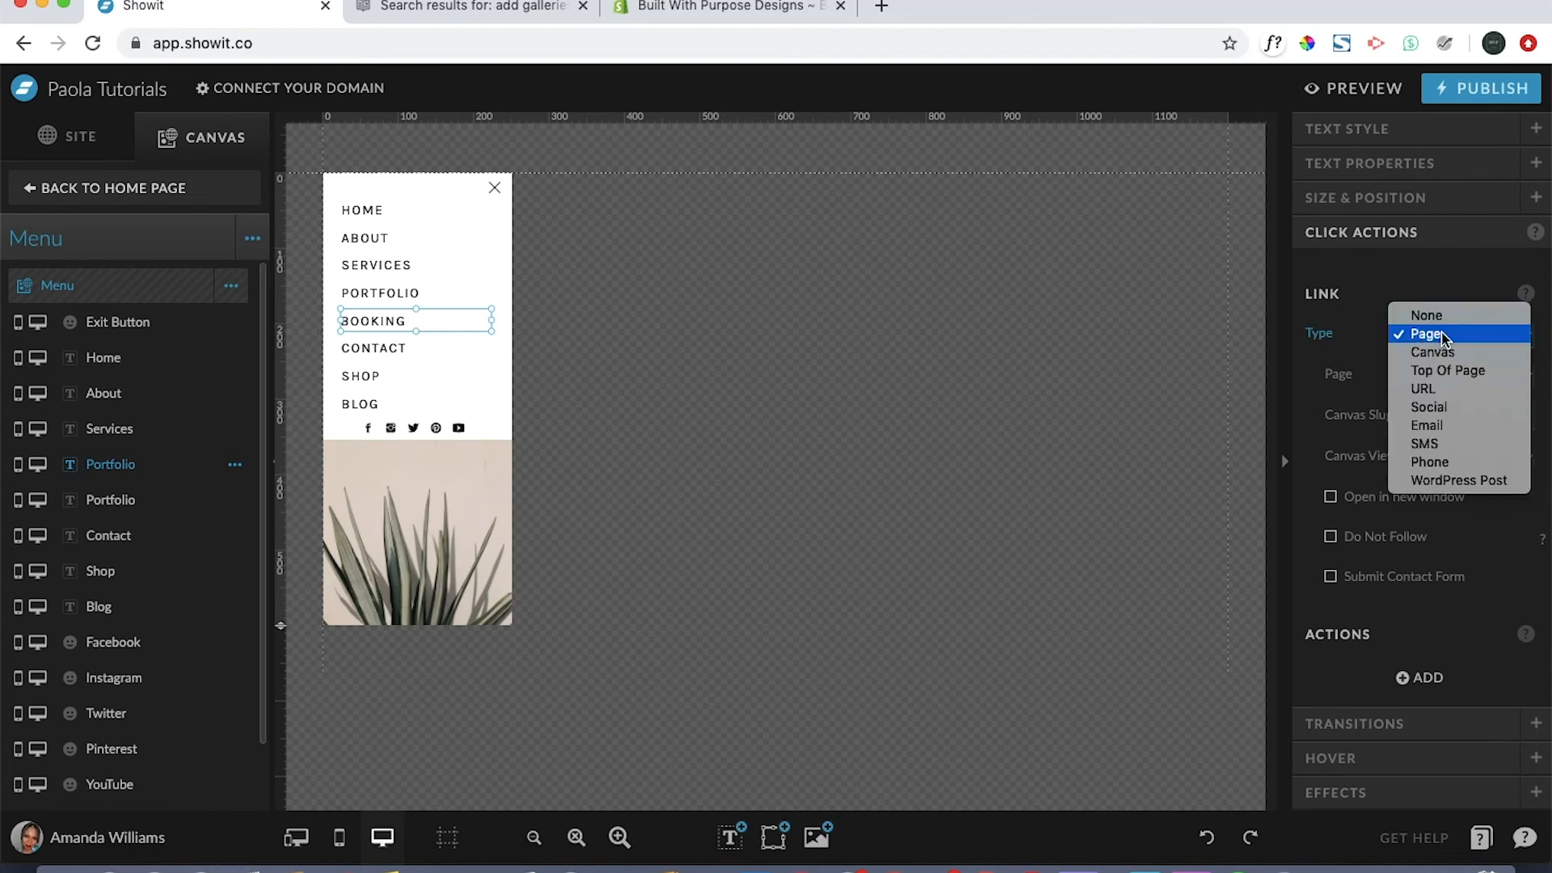
click(1442, 317)
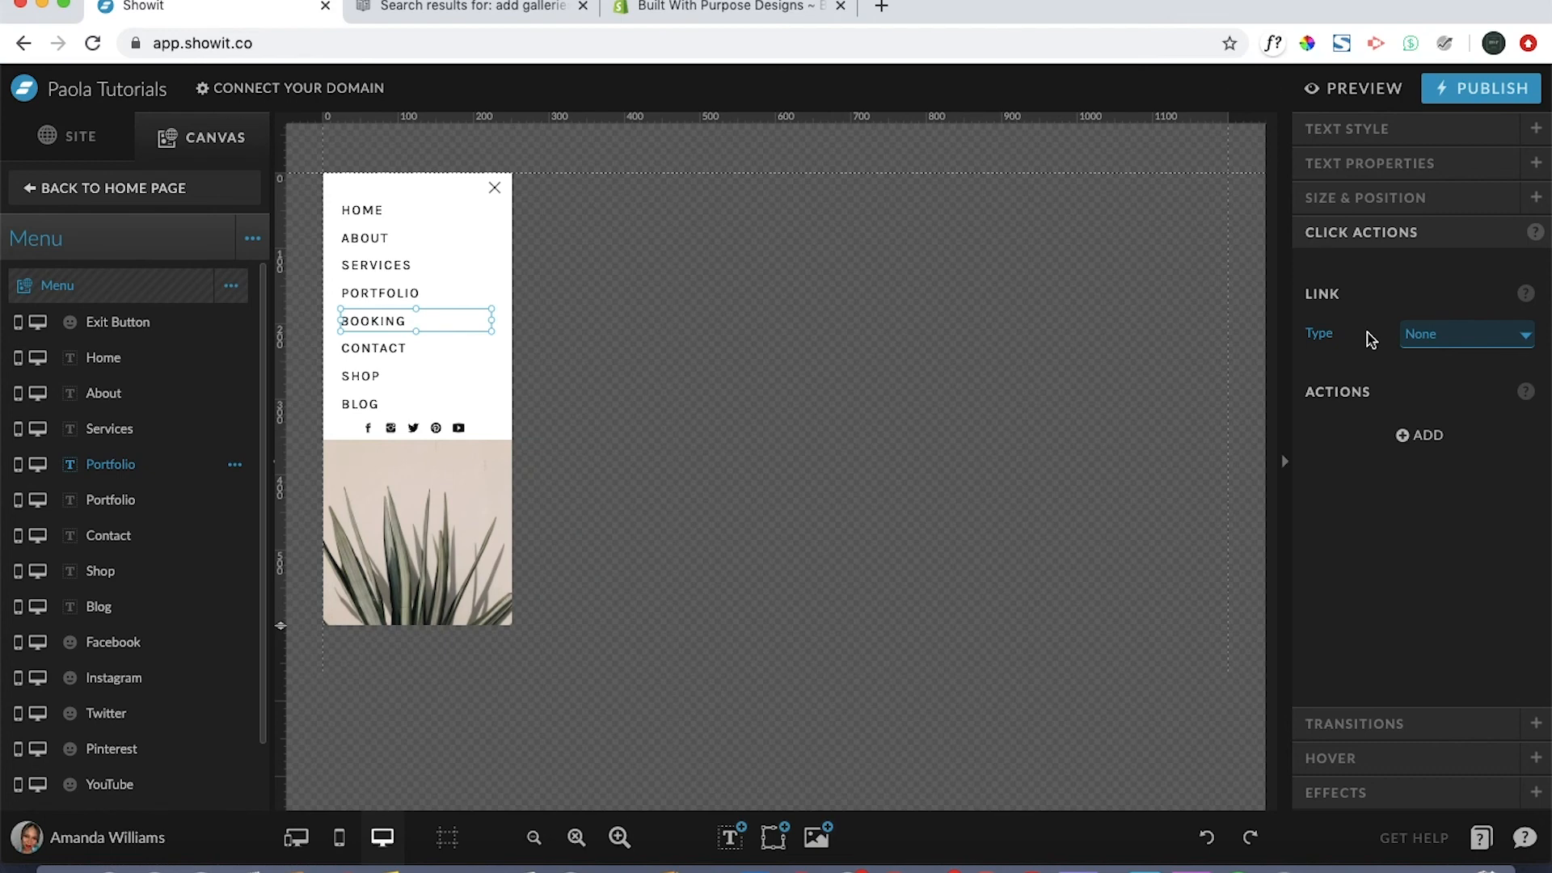
Step: Set the BOOKING link's type to URL, leave the address empty, and make it open in a new window
click(1420, 334)
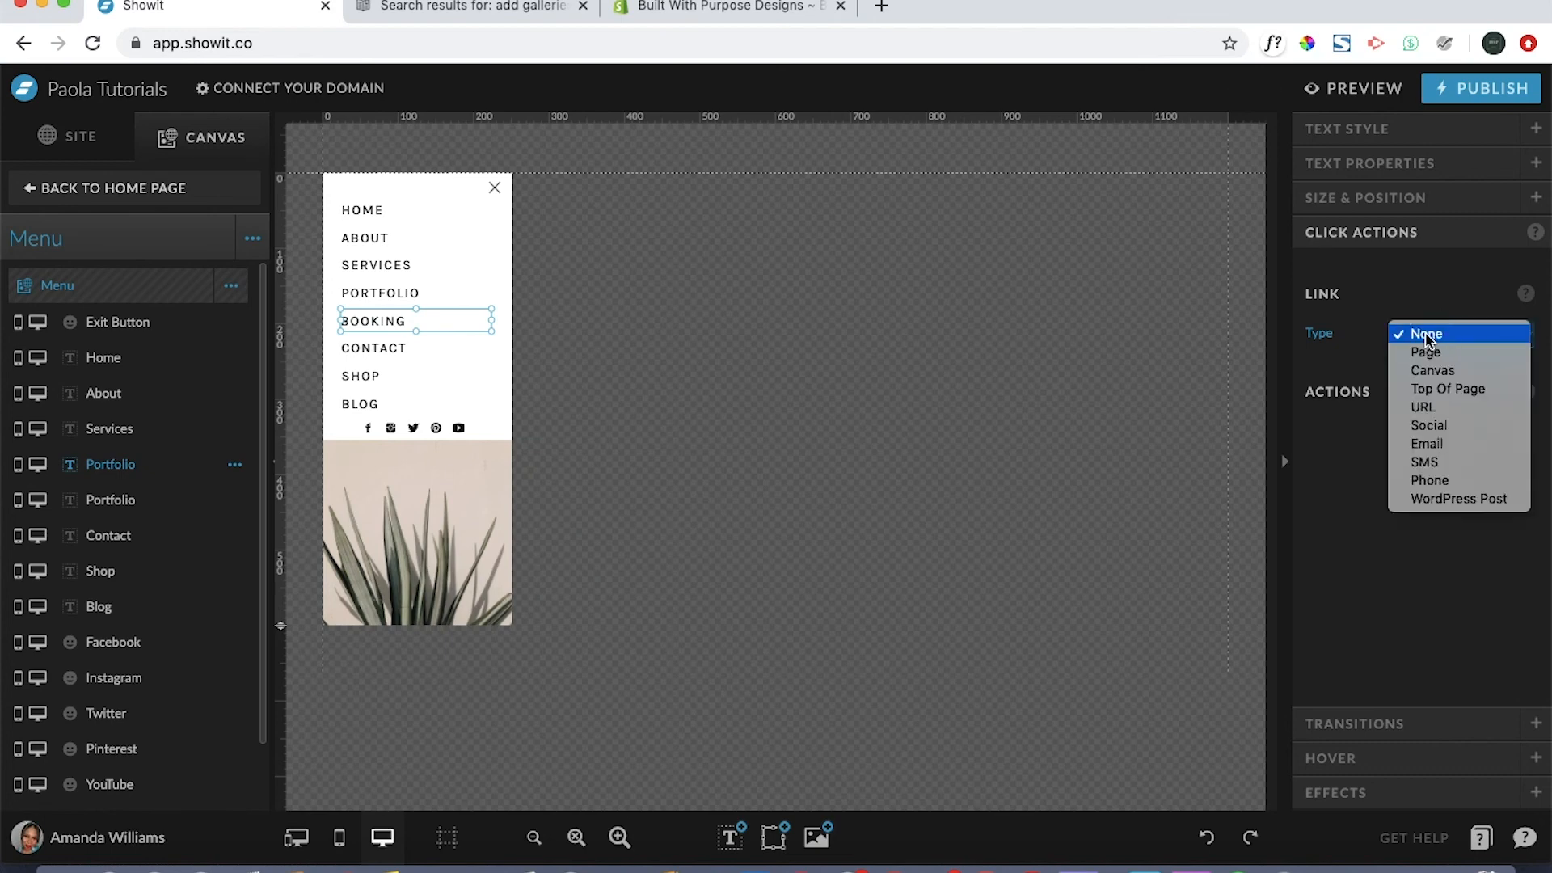
click(1442, 410)
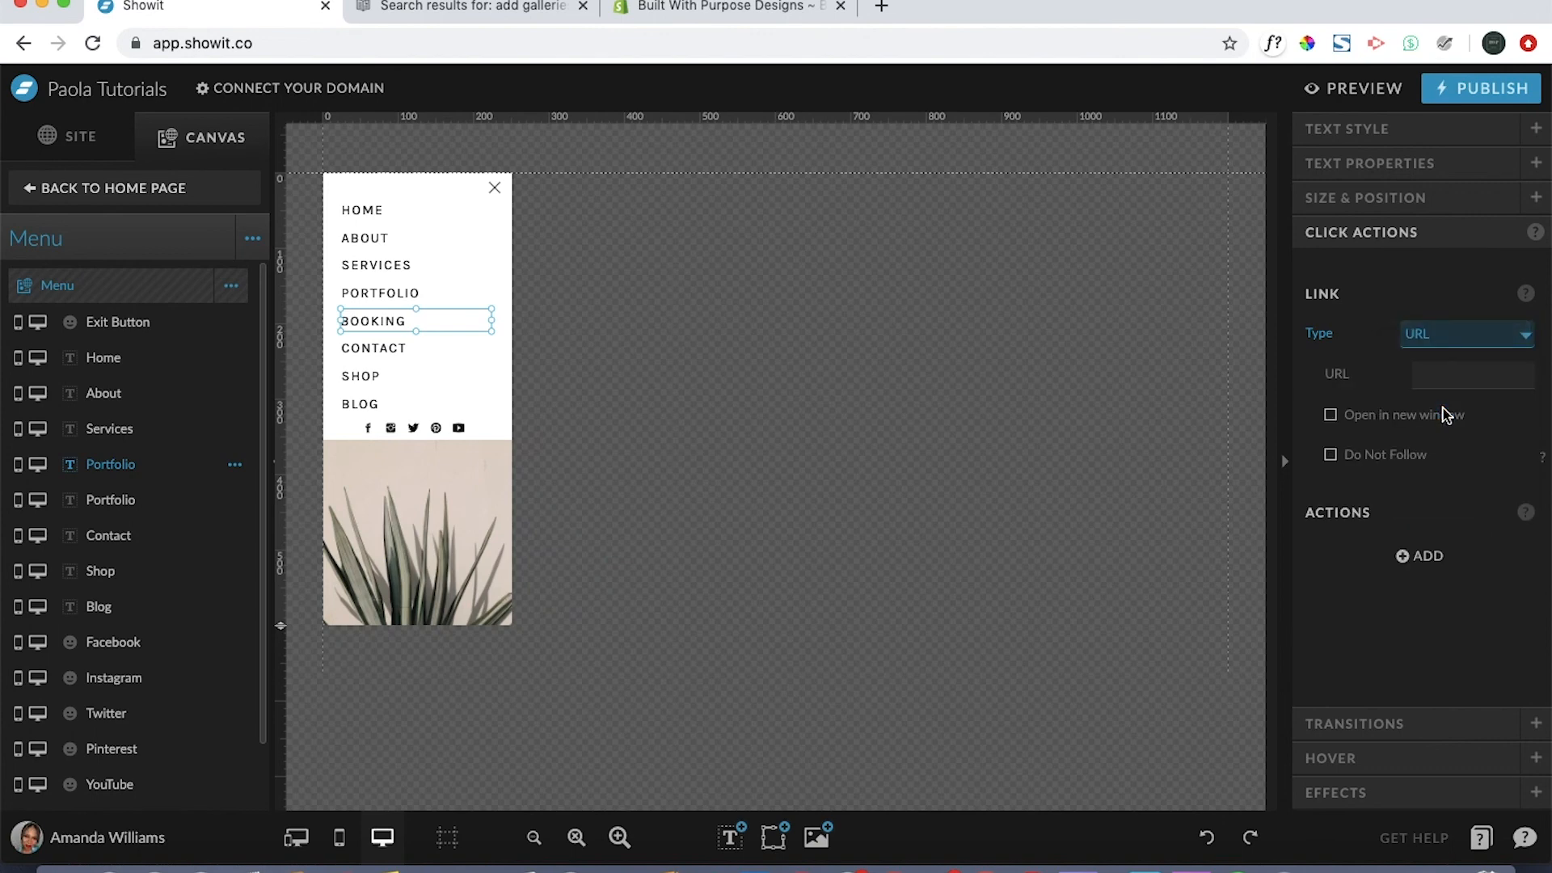
click(1438, 372)
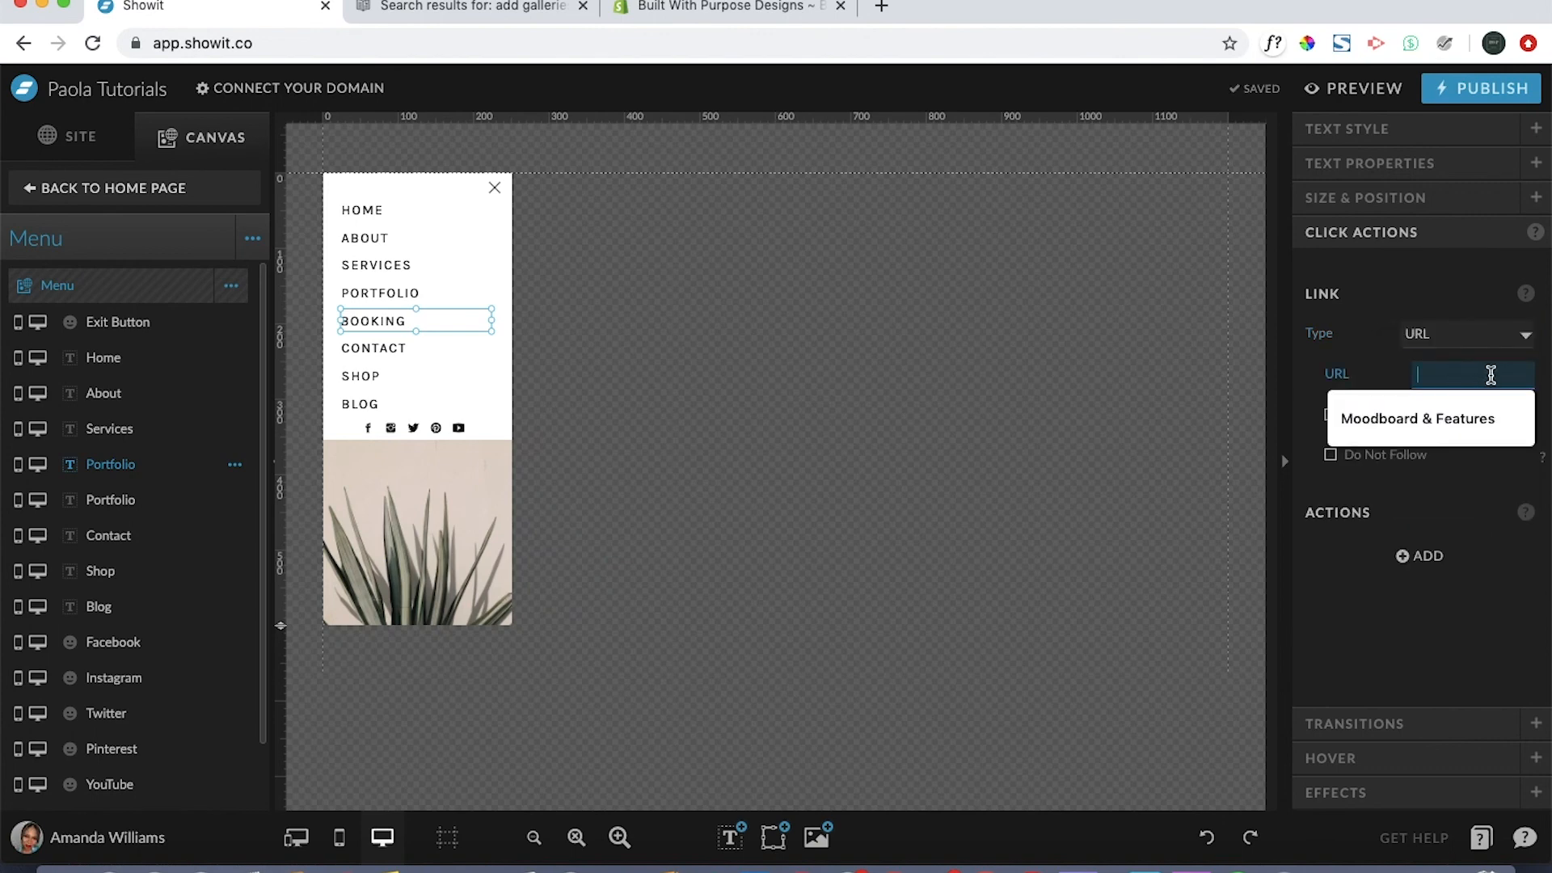
click(1381, 361)
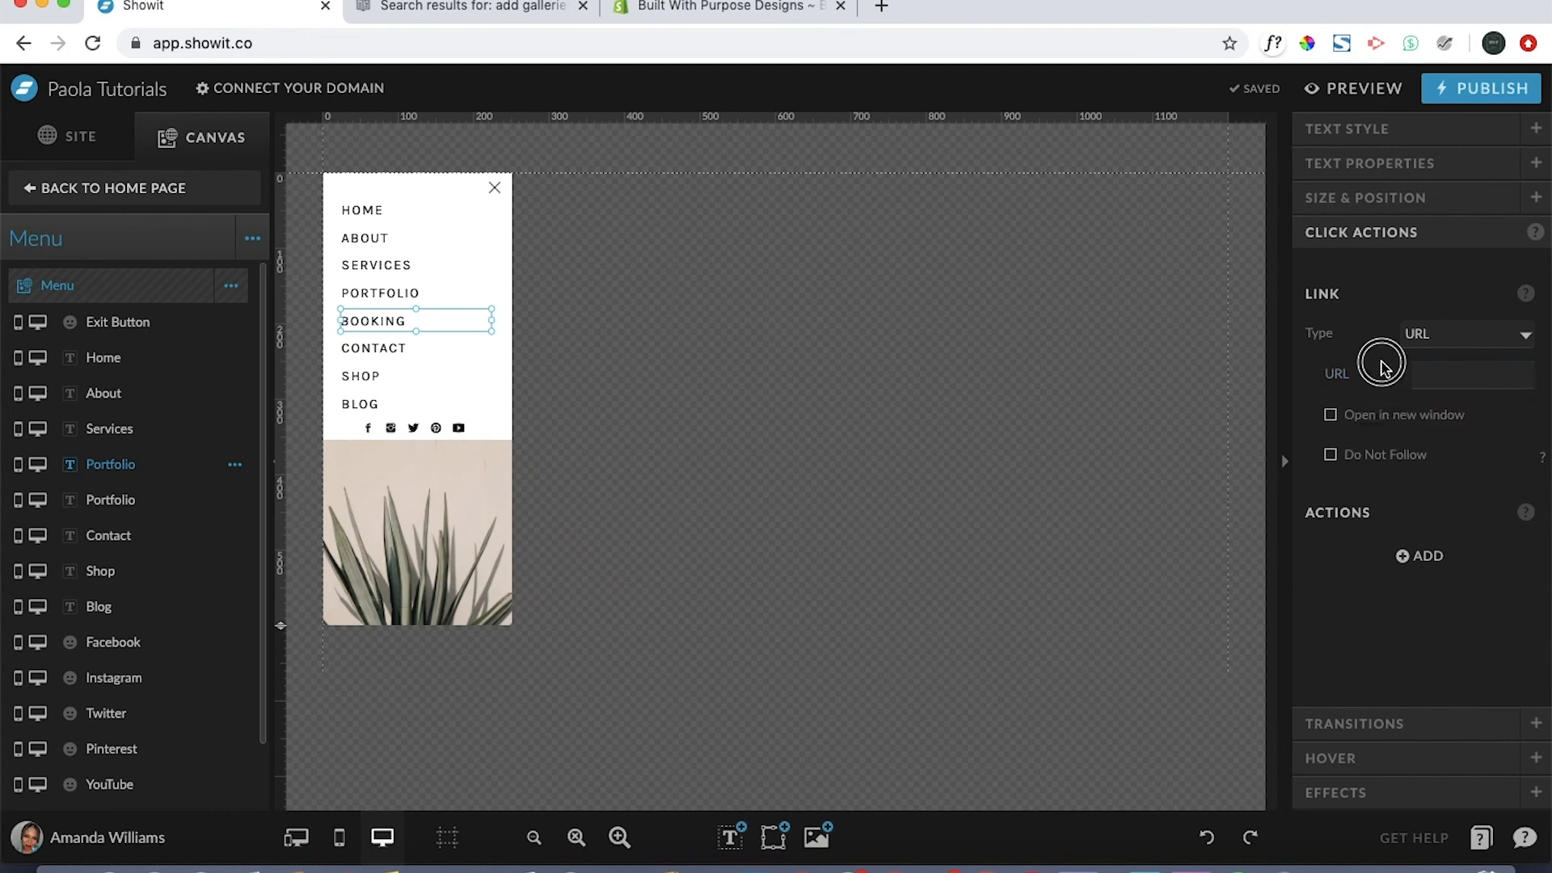
click(1331, 415)
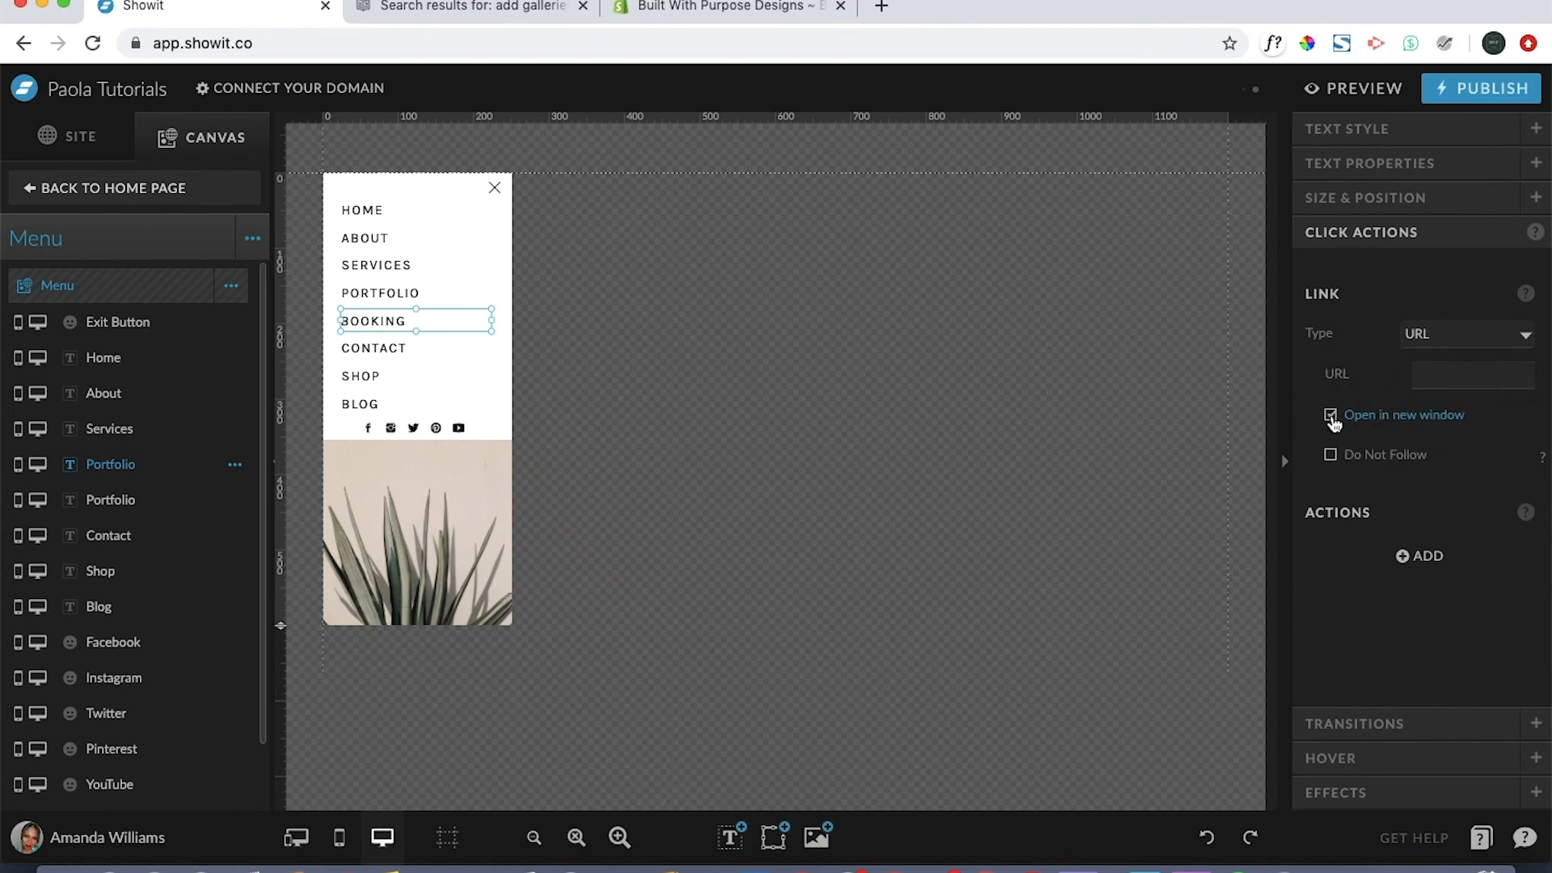